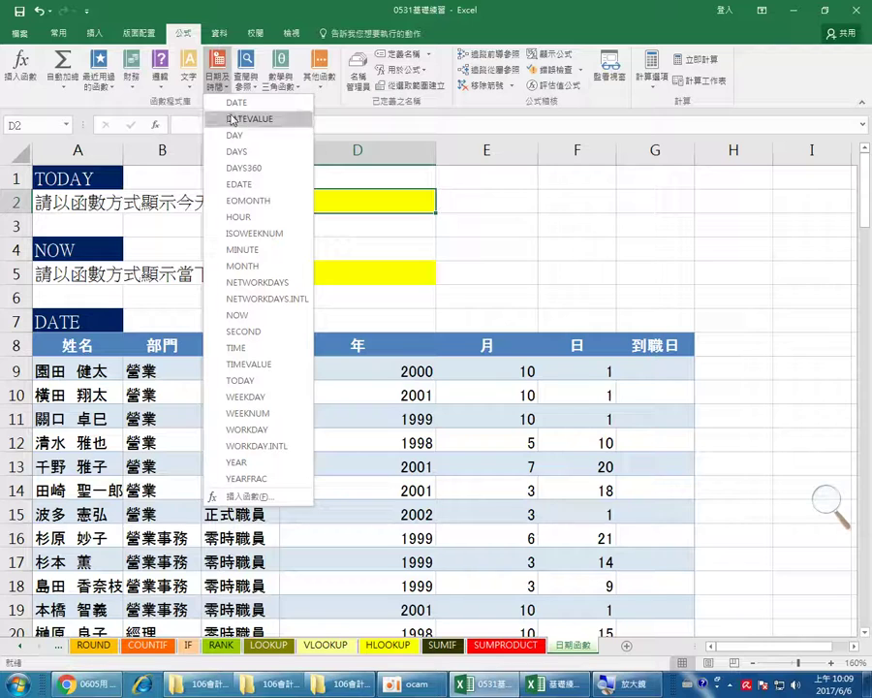
# Insert the TODAY function in cell D2 and the NOW function in cell D5
pyautogui.click(280, 384)
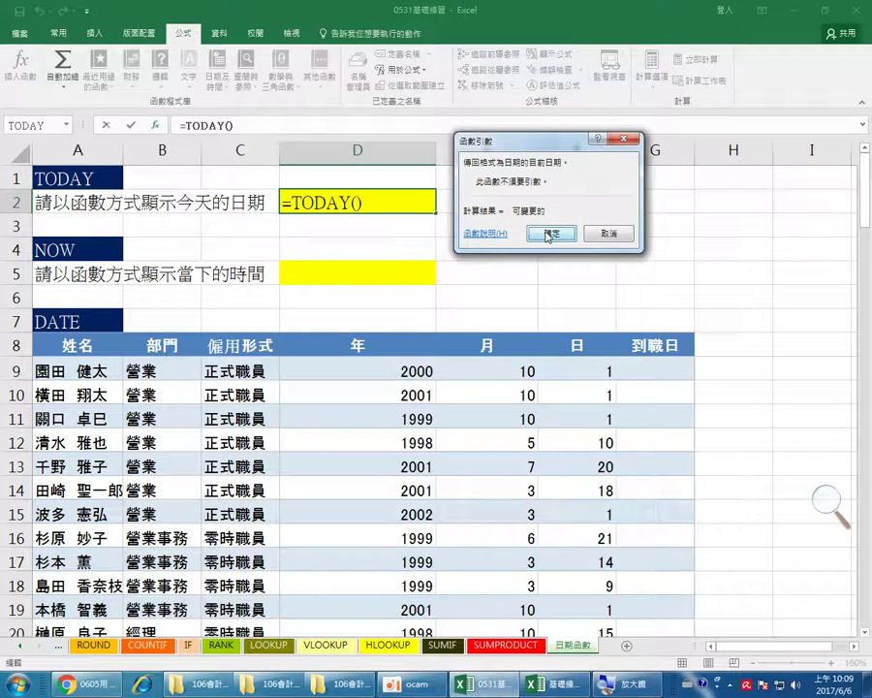
pyautogui.click(550, 234)
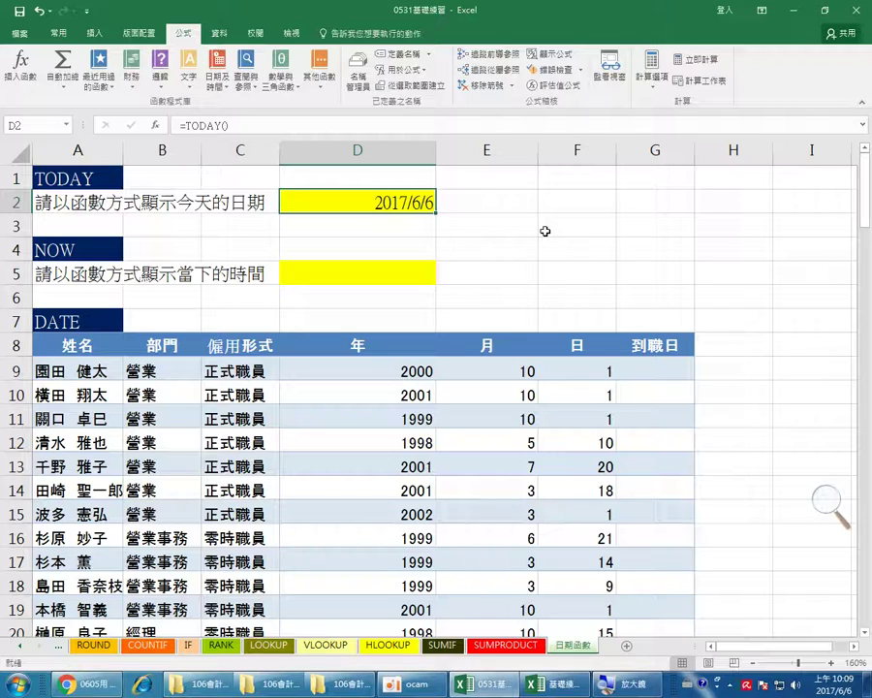
pyautogui.click(380, 280)
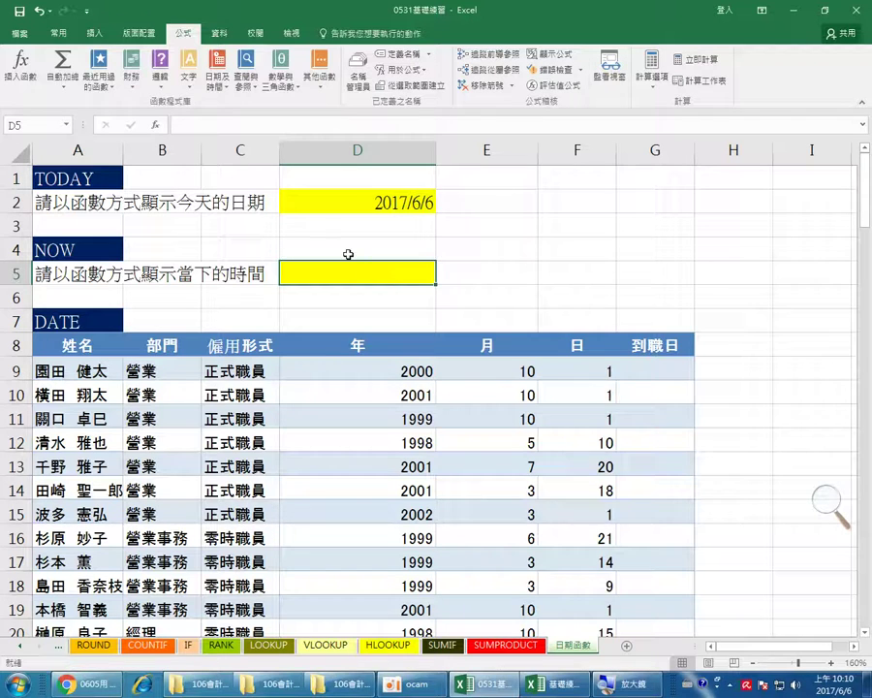
pyautogui.click(217, 81)
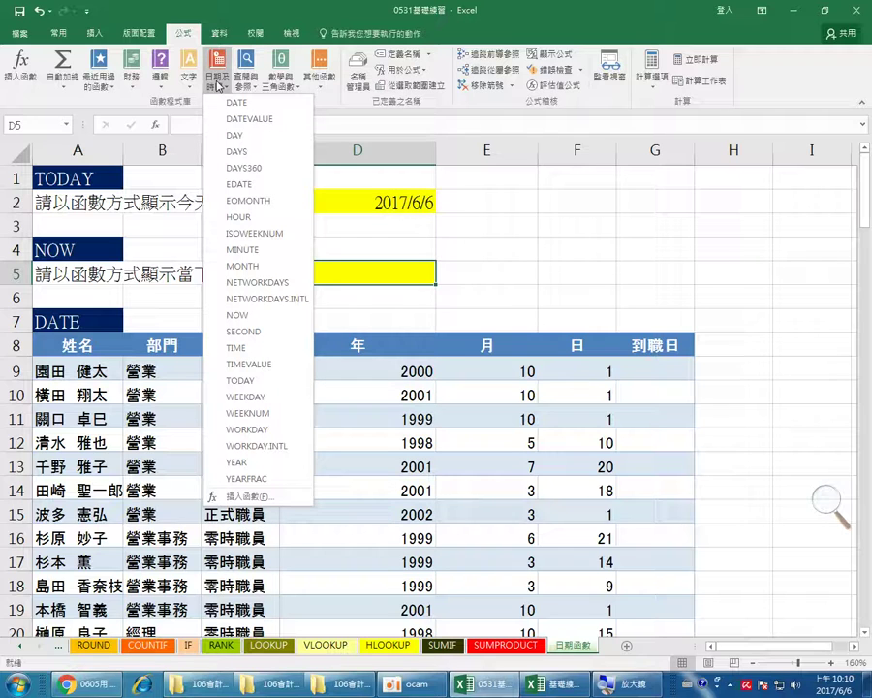
pyautogui.click(256, 320)
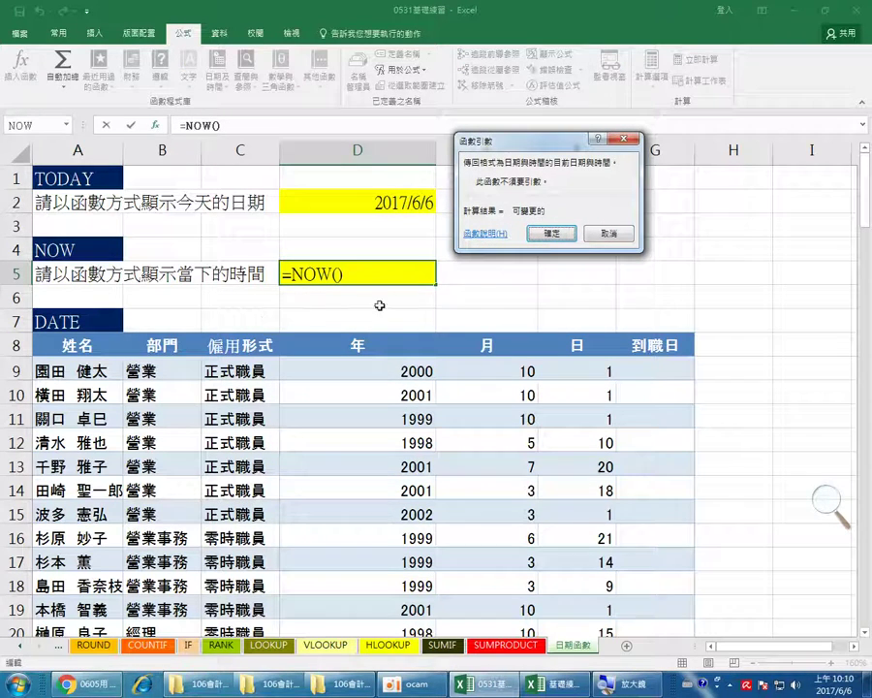
pyautogui.click(553, 235)
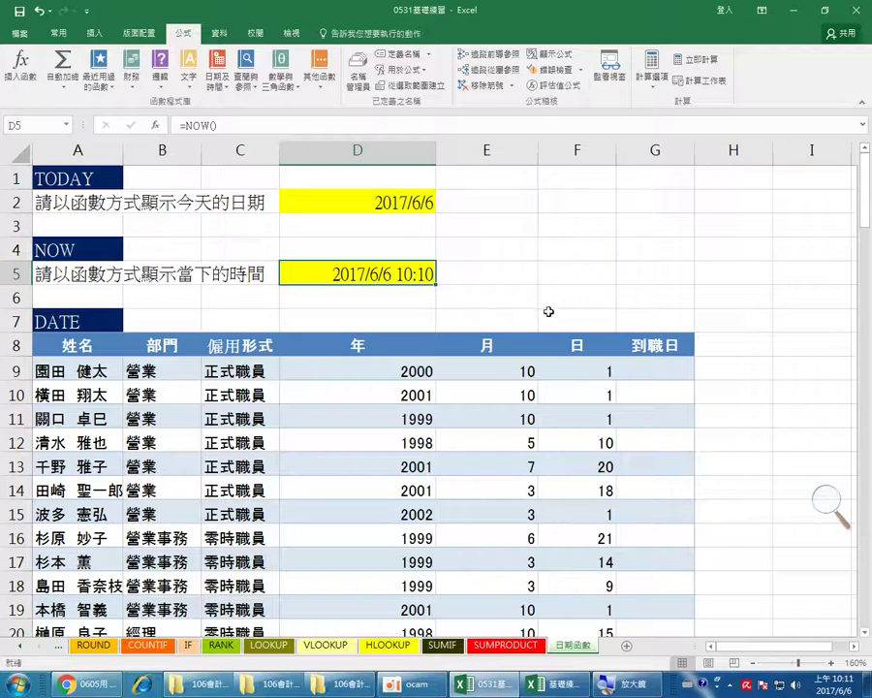
# Examine the year, month and day cells in row 9 of the DATE table and the empty 到職日 cell beside them
pyautogui.scroll(-2, 529, 362)
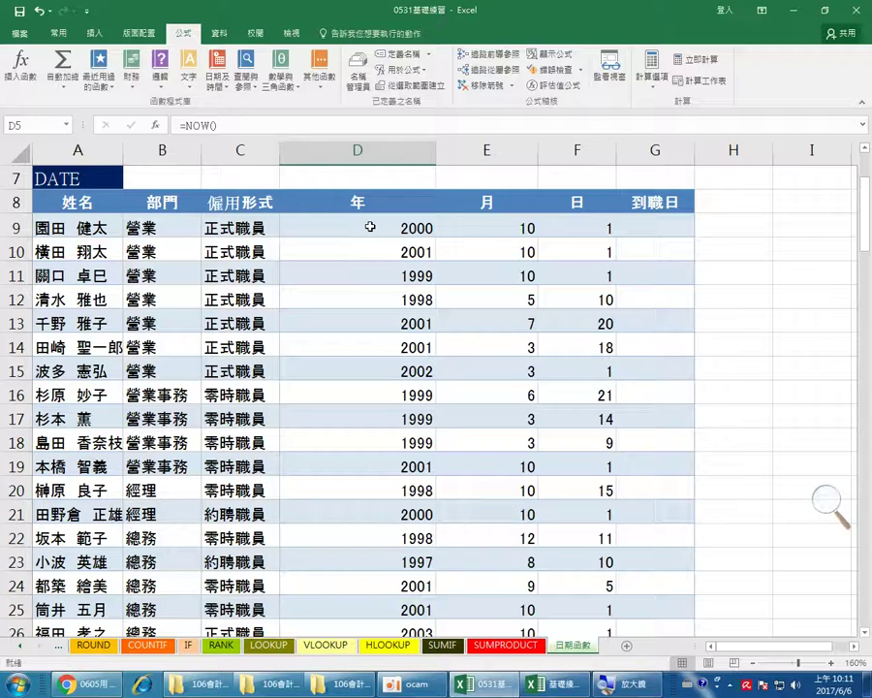
pyautogui.click(369, 227)
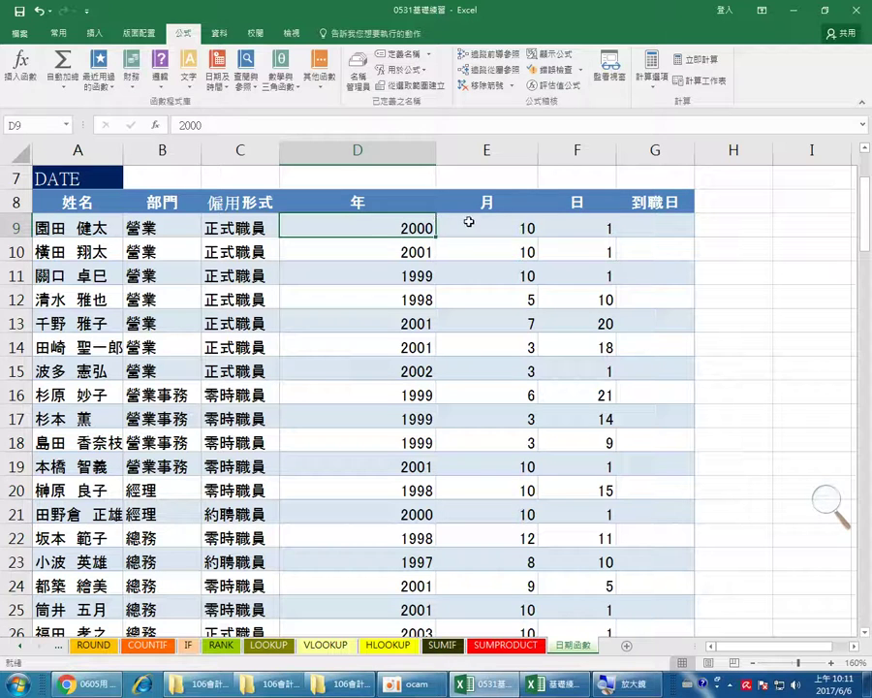
pyautogui.click(504, 224)
pyautogui.click(567, 226)
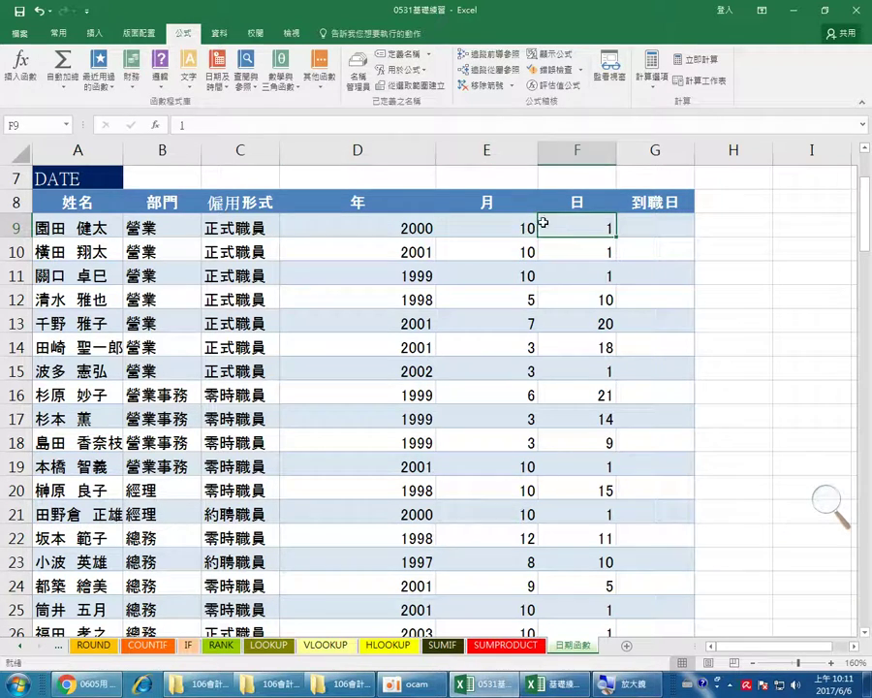
pyautogui.click(504, 225)
pyautogui.click(397, 223)
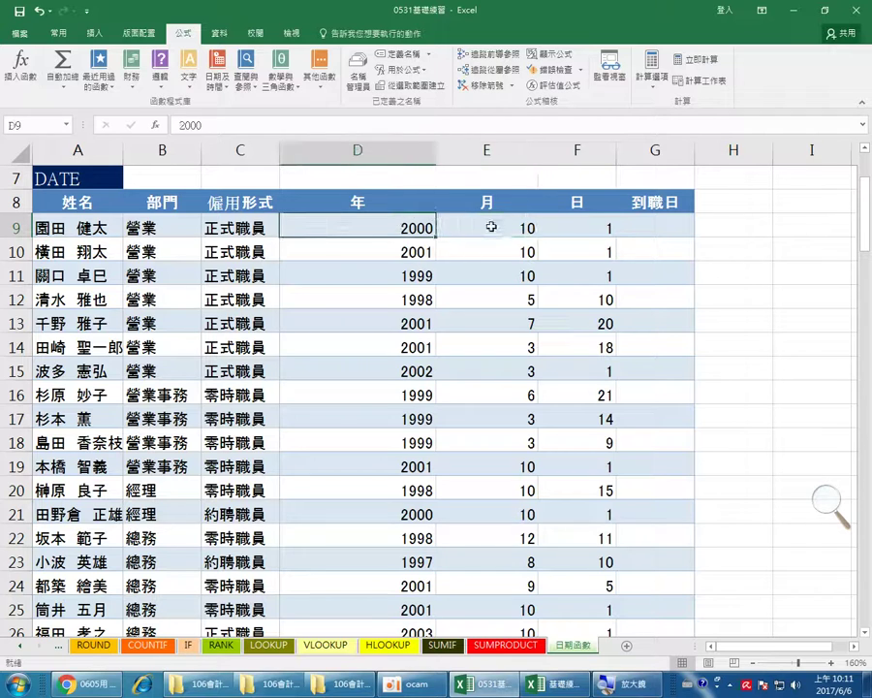
pyautogui.click(490, 226)
pyautogui.click(561, 228)
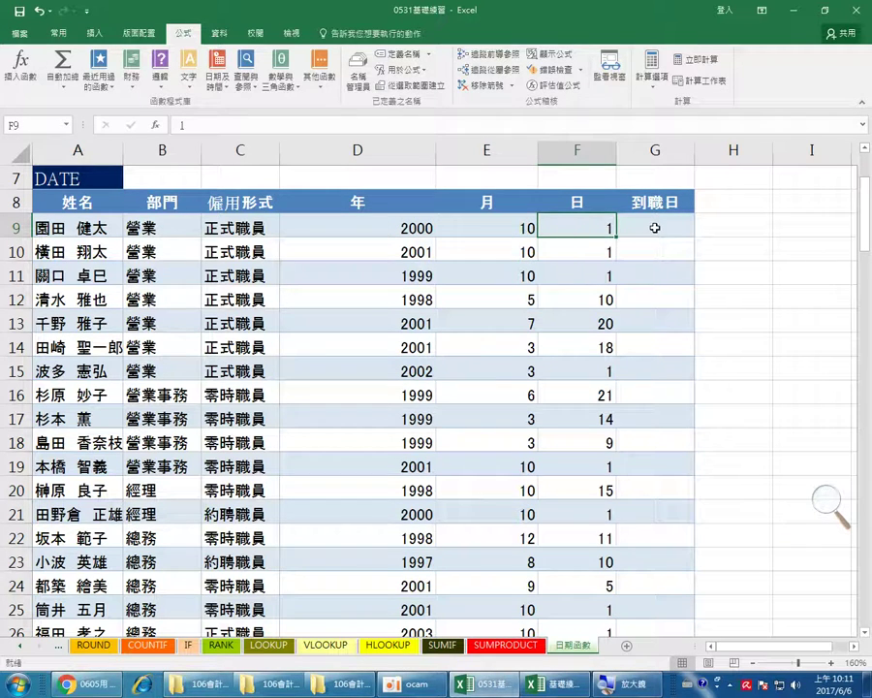
pyautogui.click(655, 227)
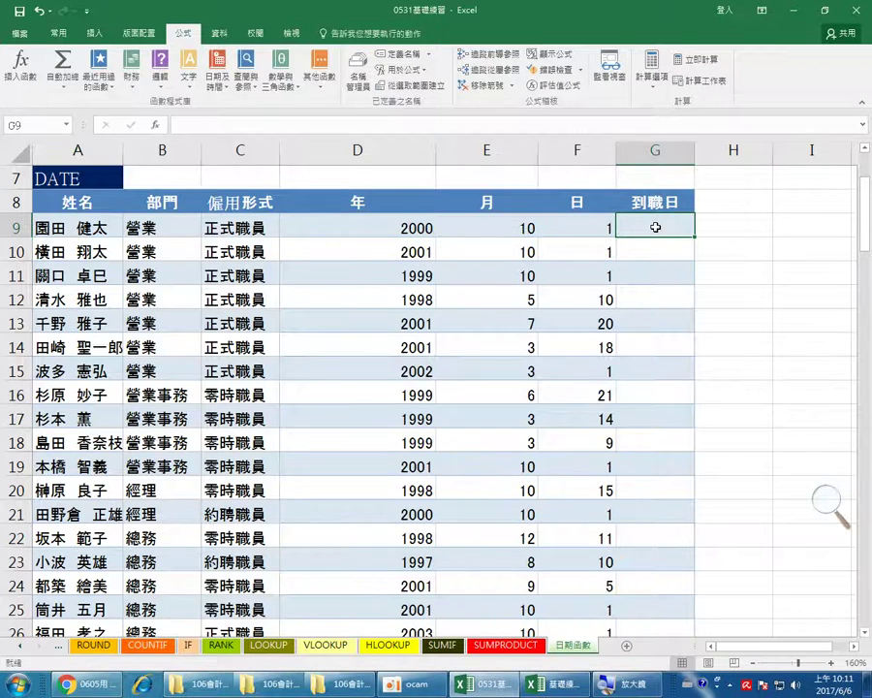
pyautogui.scroll(1, 655, 227)
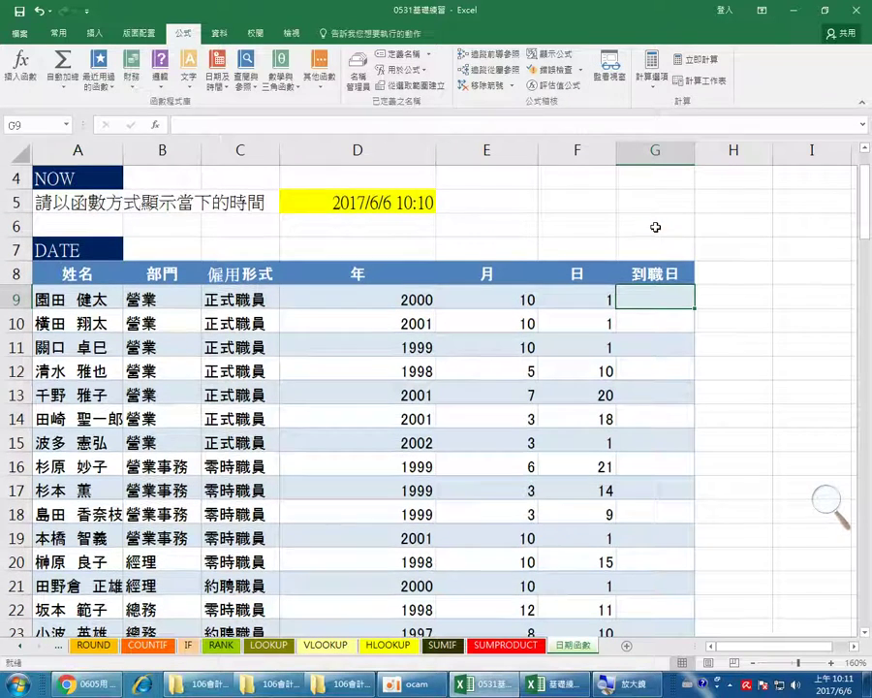
pyautogui.click(97, 248)
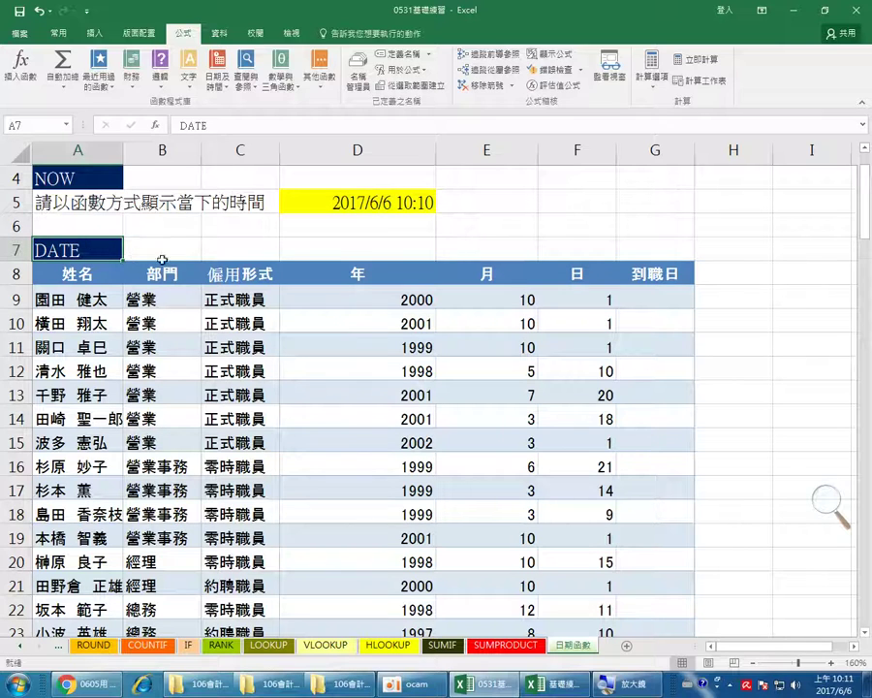
pyautogui.click(430, 293)
pyautogui.click(495, 298)
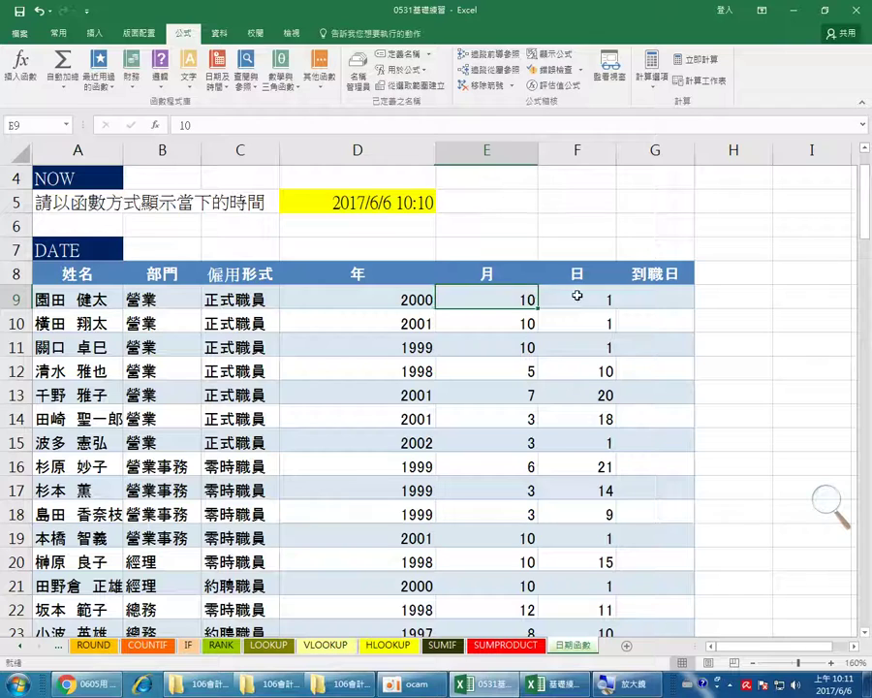
pyautogui.click(593, 296)
# Start a DATE function in the first 到職日 cell, G9, and magnify the screen around its arguments
pyautogui.click(640, 303)
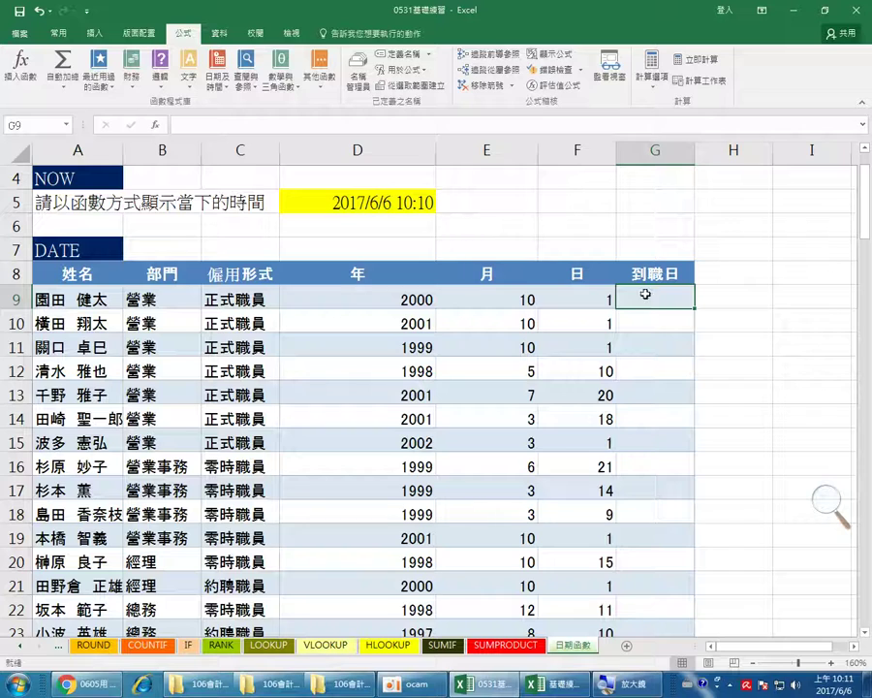
pyautogui.click(218, 85)
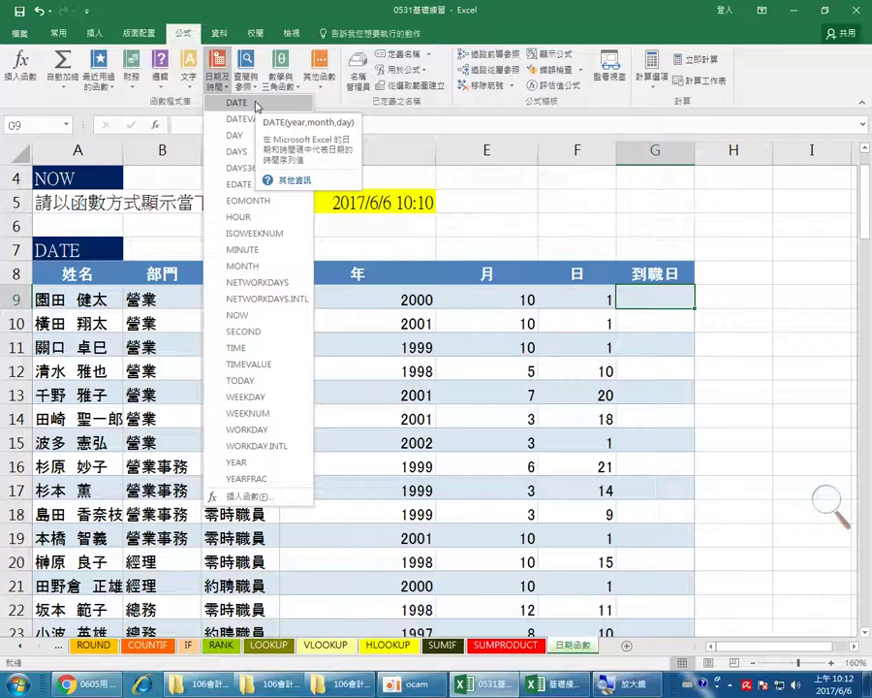
pyautogui.click(254, 104)
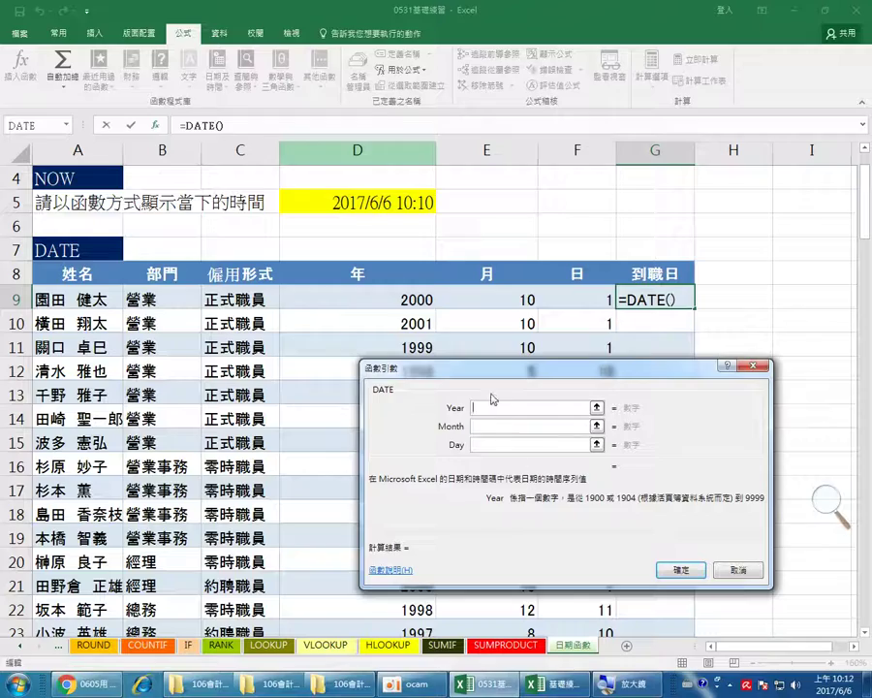
pyautogui.click(824, 500)
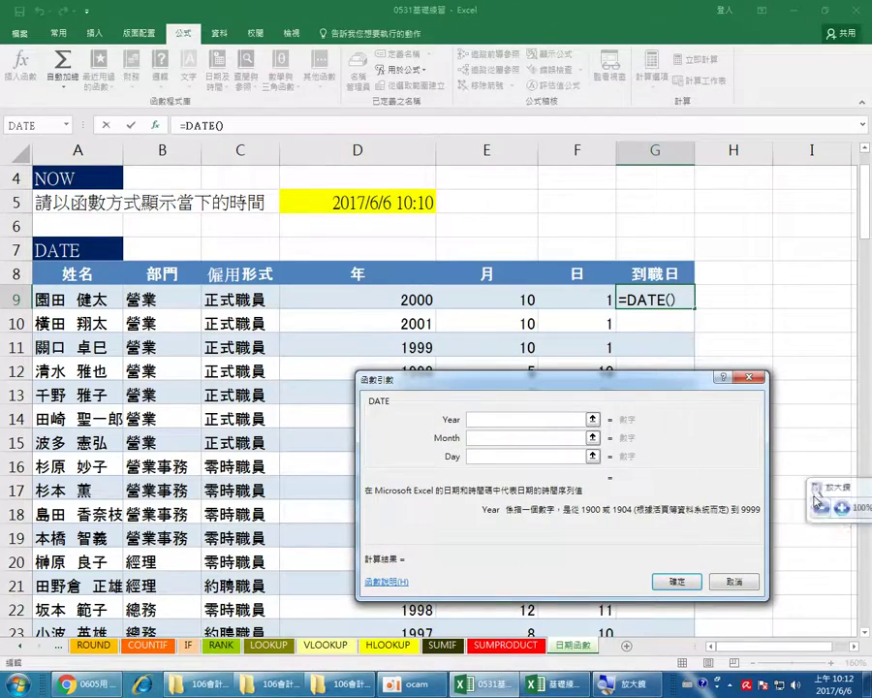
pyautogui.click(842, 508)
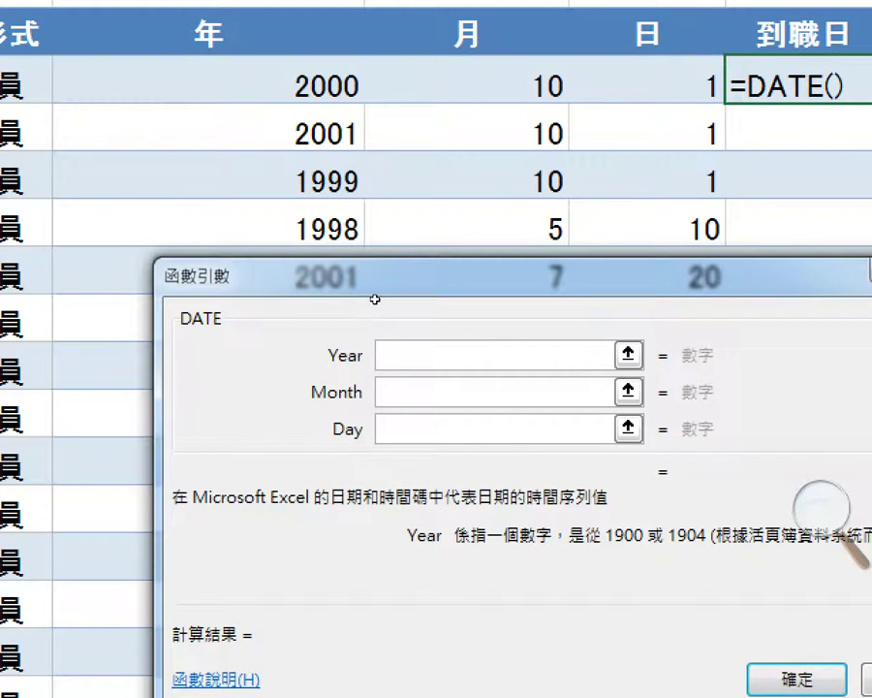
# Complete the DATE function in G9 with Year D9, Month E9 and Day F9
pyautogui.write('D9')
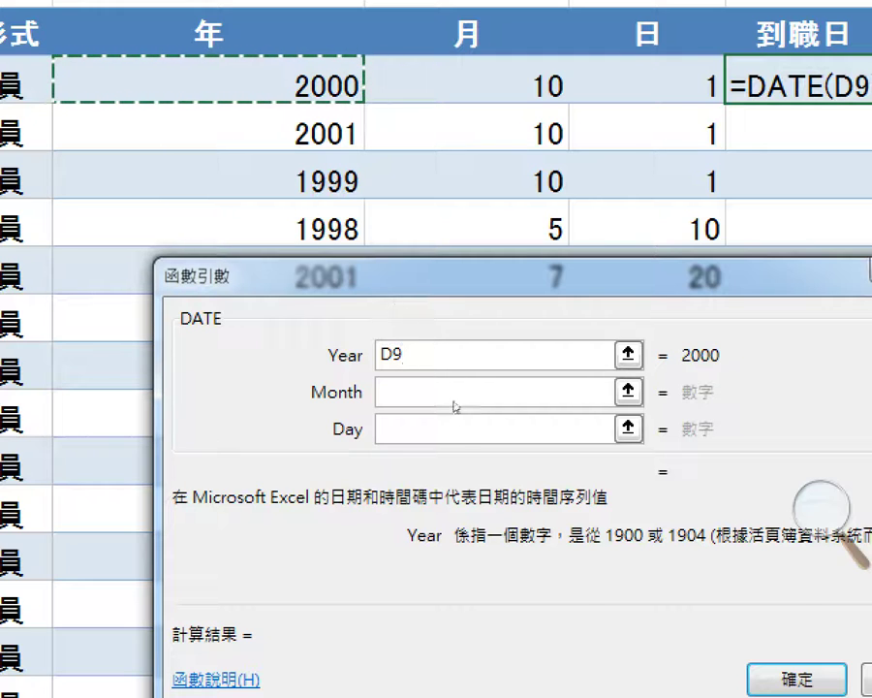
pyautogui.press('Tab')
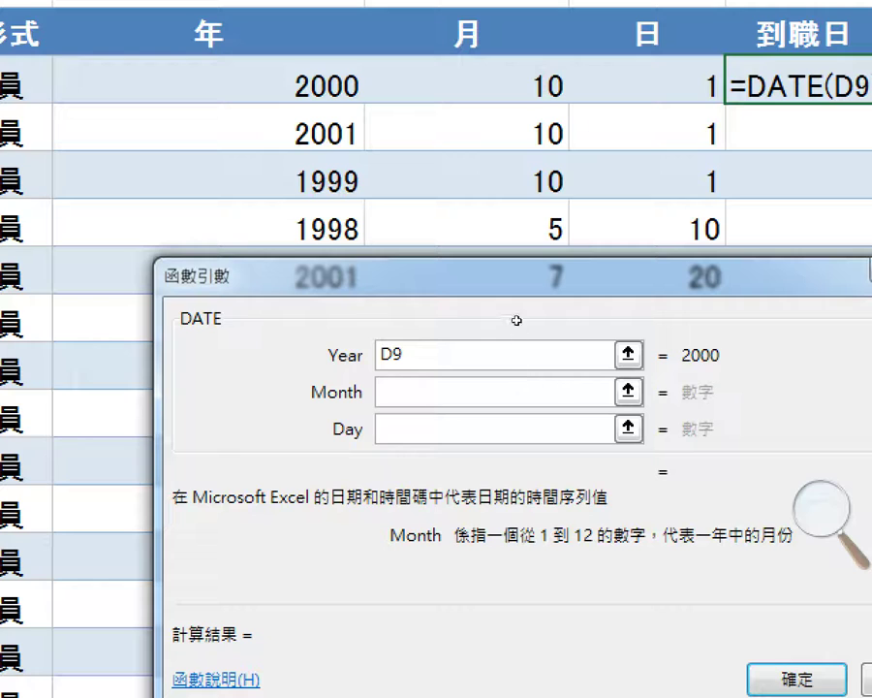
pyautogui.write('E9')
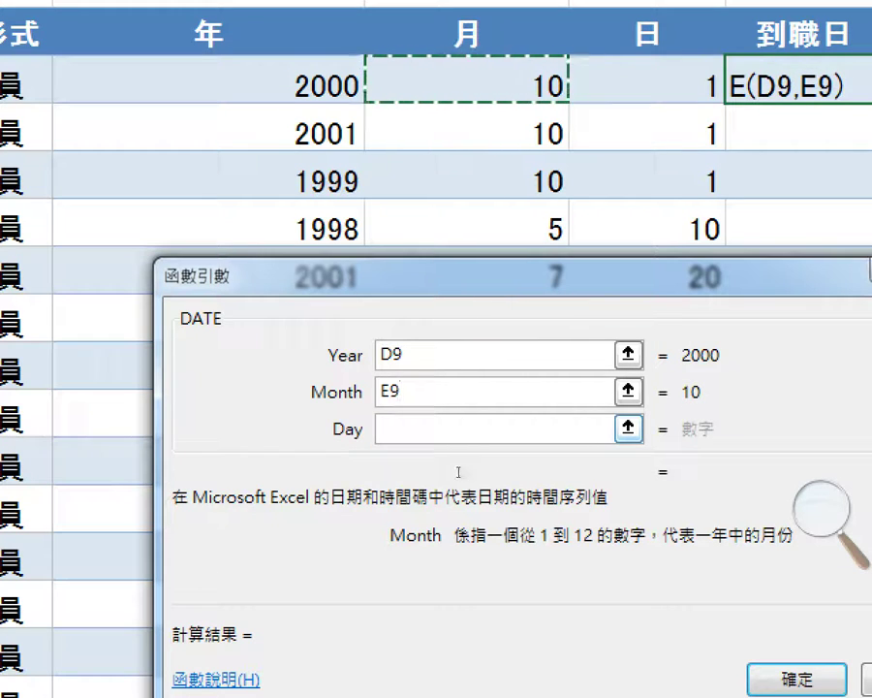
pyautogui.press('Tab')
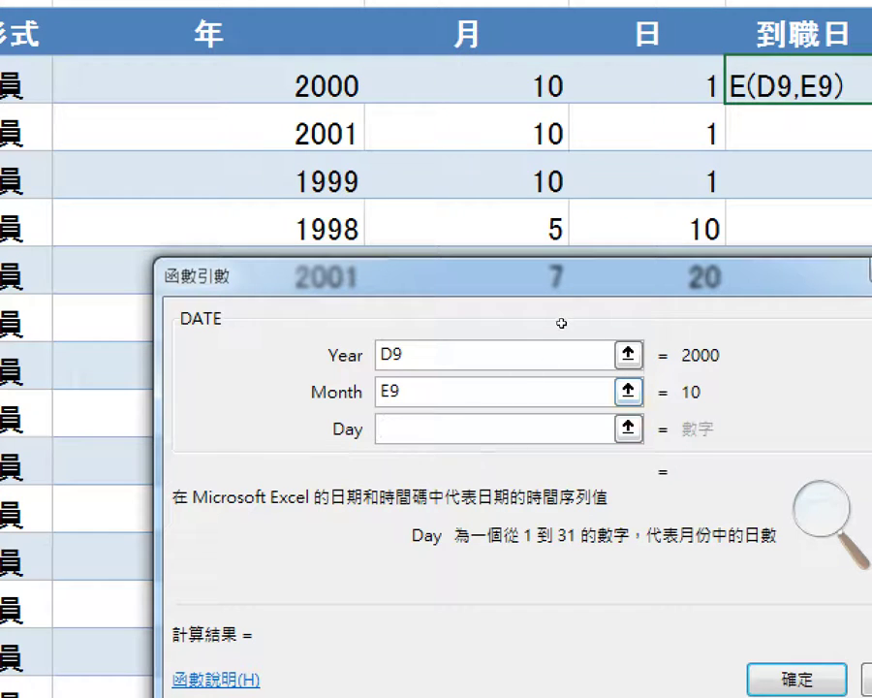
pyautogui.write('F9')
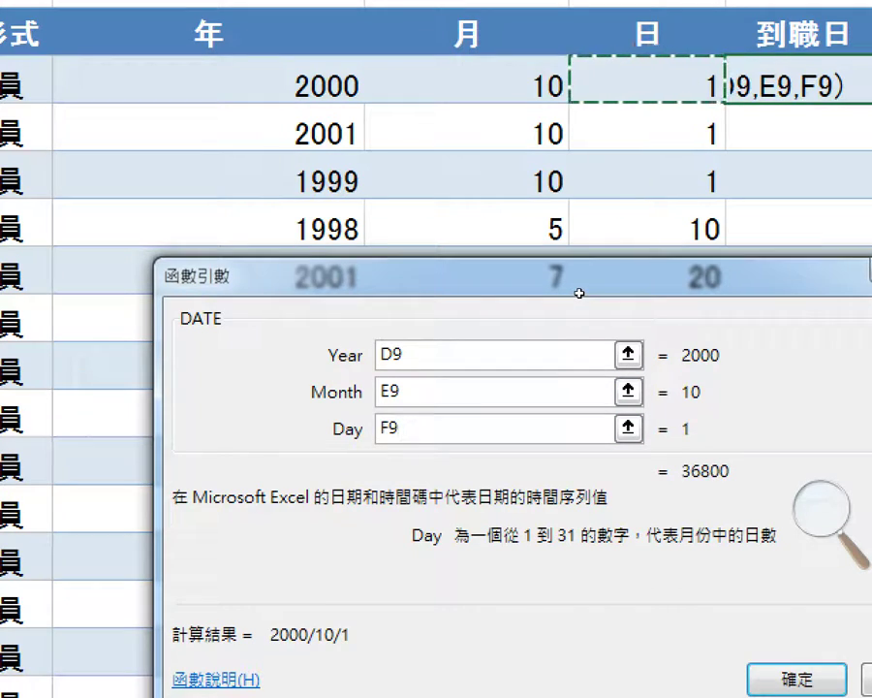
pyautogui.moveTo(592, 455); pyautogui.dragTo(518, 338)
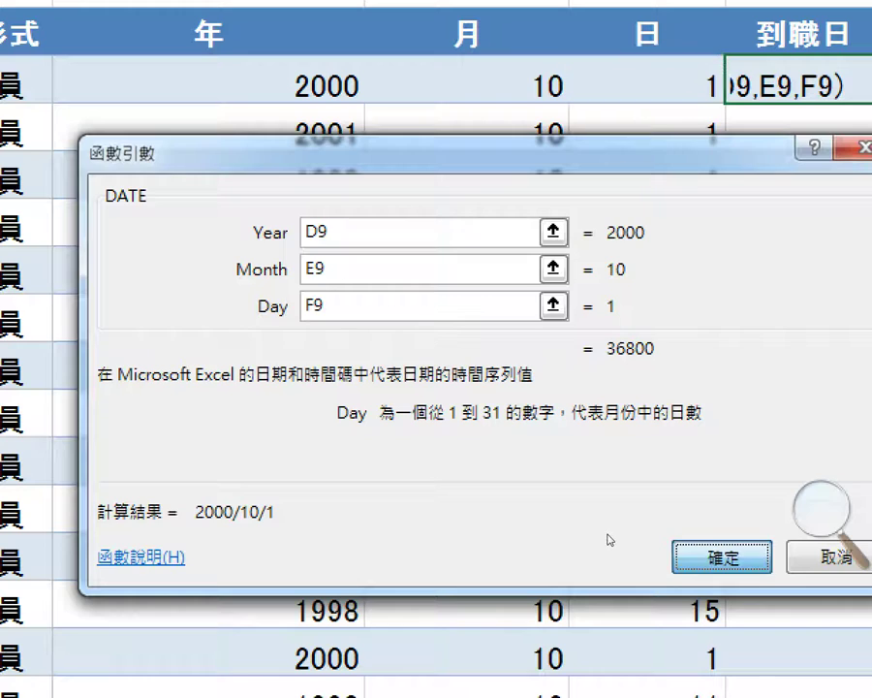
pyautogui.press('Return')
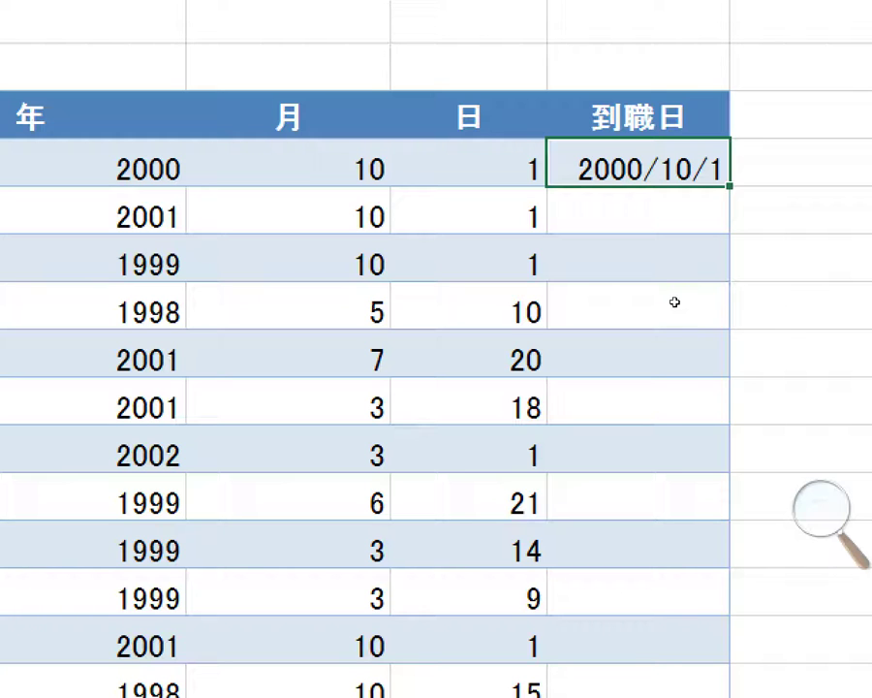
# Copy the DATE formula from G9 and paste only the formula into G10:G27 of the 到職日 column
pyautogui.rightClick(669, 175)
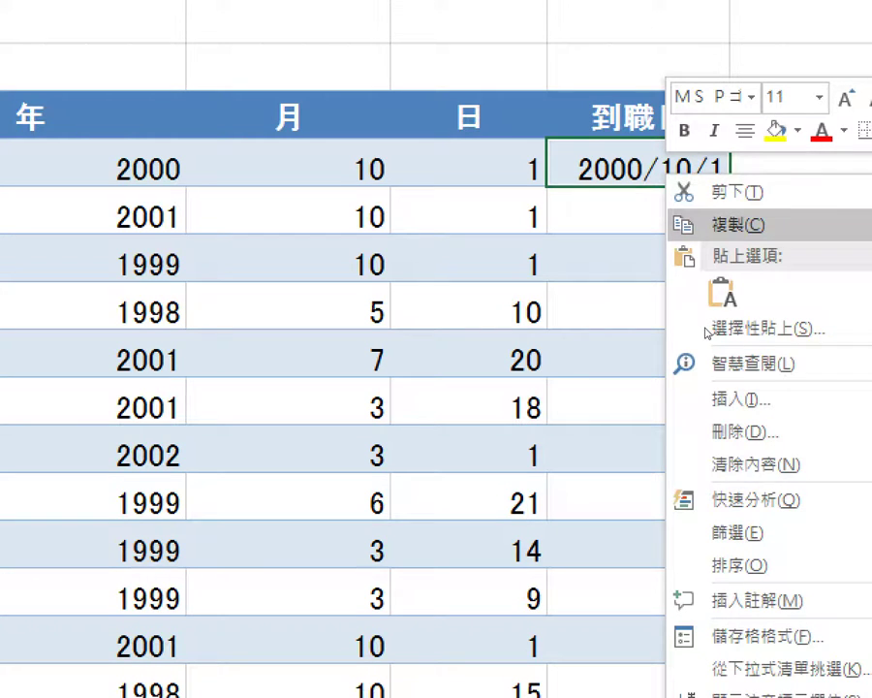
pyautogui.press('c')
pyautogui.press('Down')
pyautogui.scroll(-4, 661, 475)
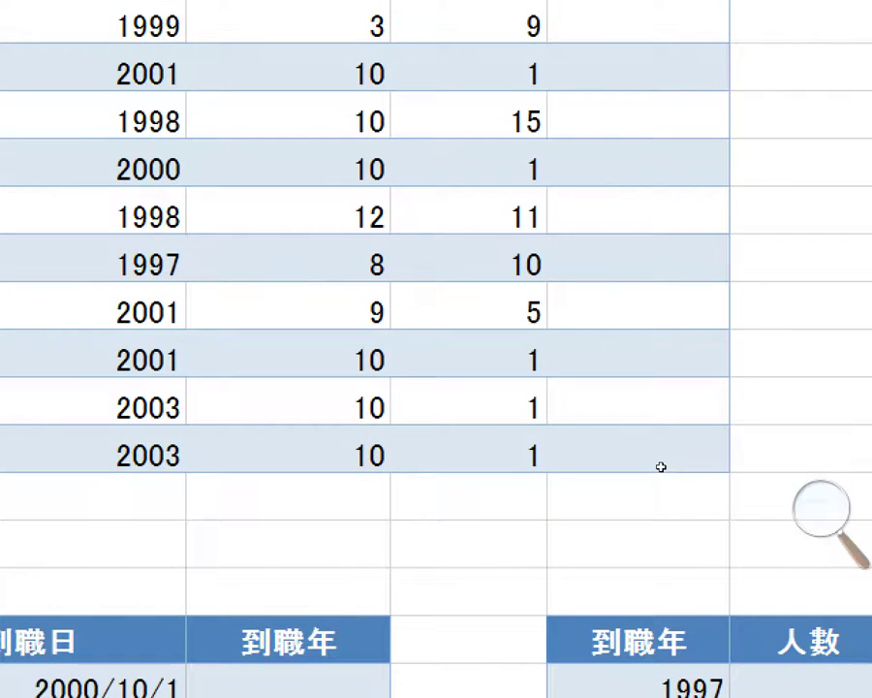
pyautogui.keyDown('shift'); pyautogui.click(661, 446); pyautogui.keyUp('shift')
pyautogui.rightClick(649, 331)
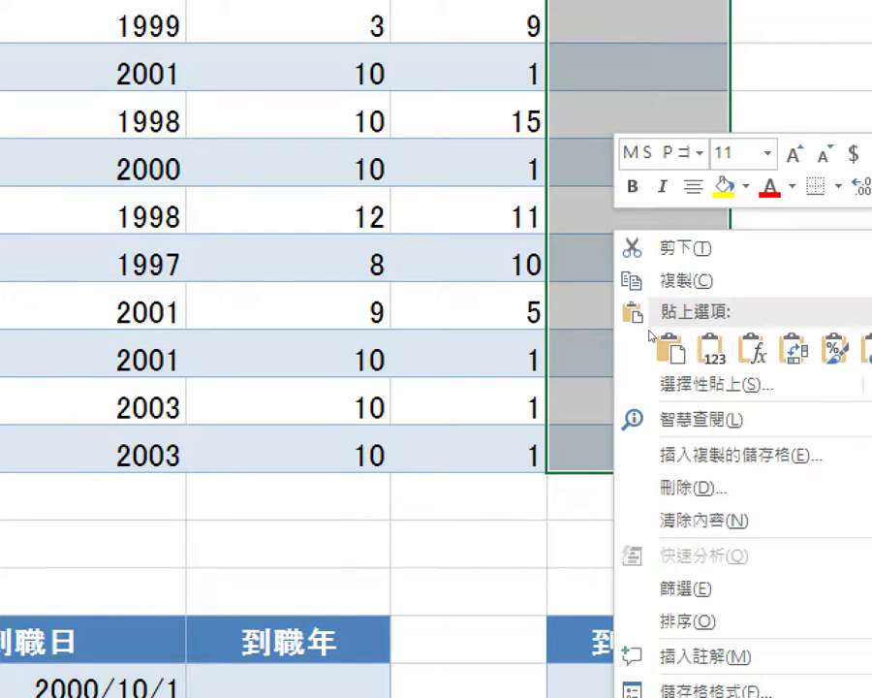
pyautogui.click(752, 347)
pyautogui.scroll(4, 713, 402)
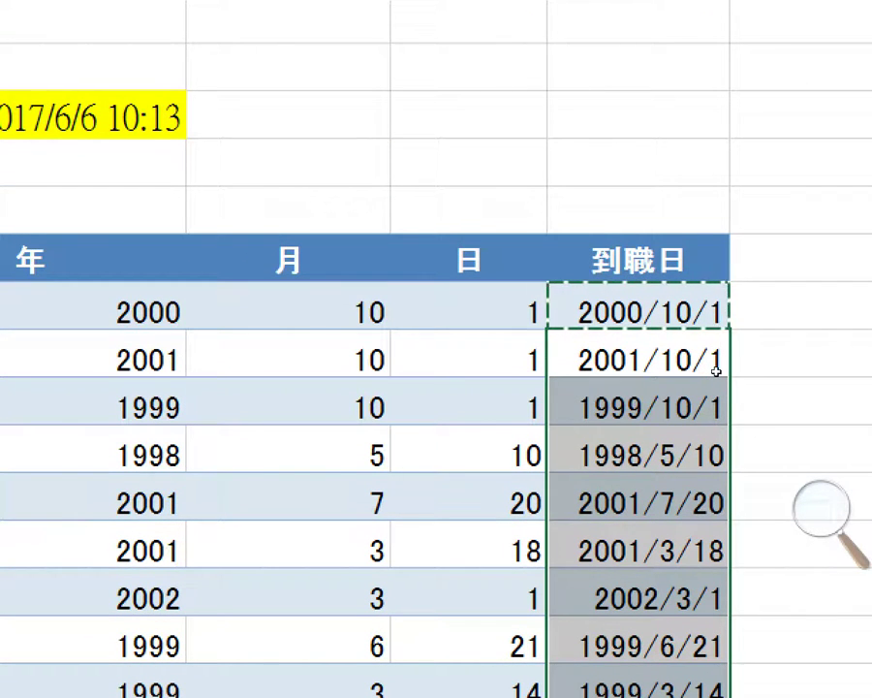
pyautogui.press('Escape')
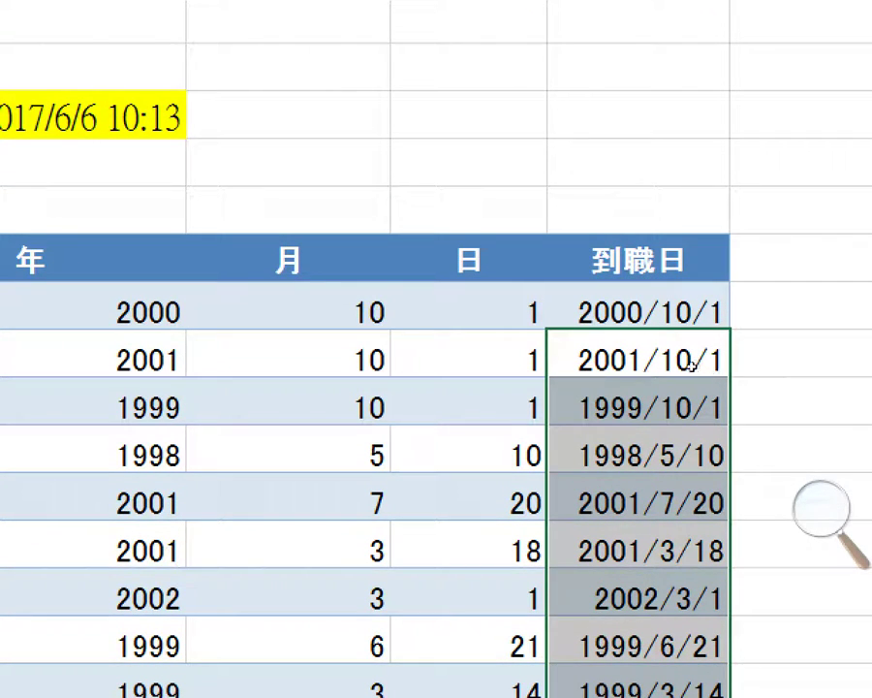
pyautogui.press('Up')
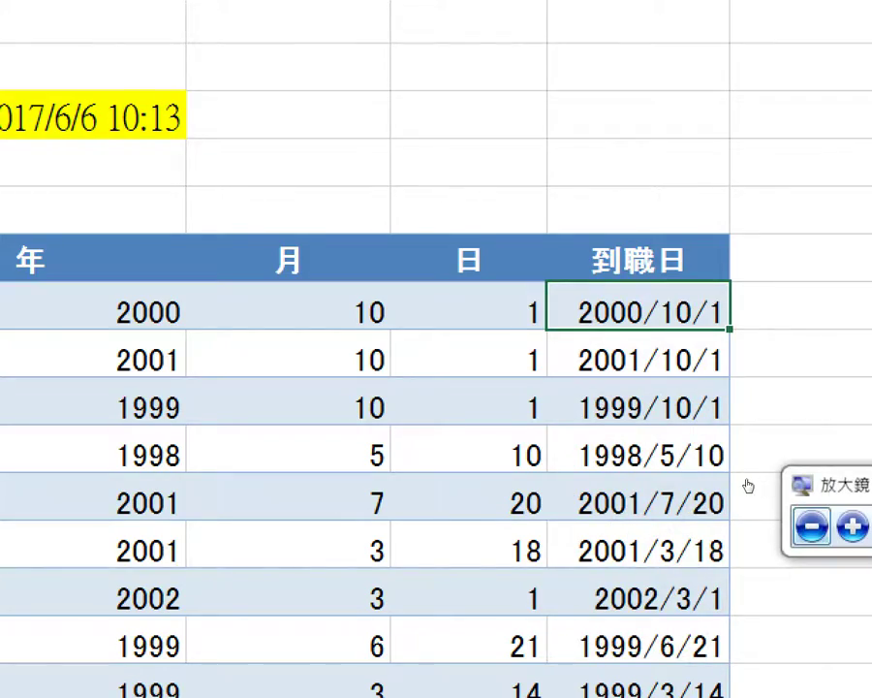
# Reset the screen magnification to 100%
pyautogui.click(747, 482)
pyautogui.scroll(-2, 738, 498)
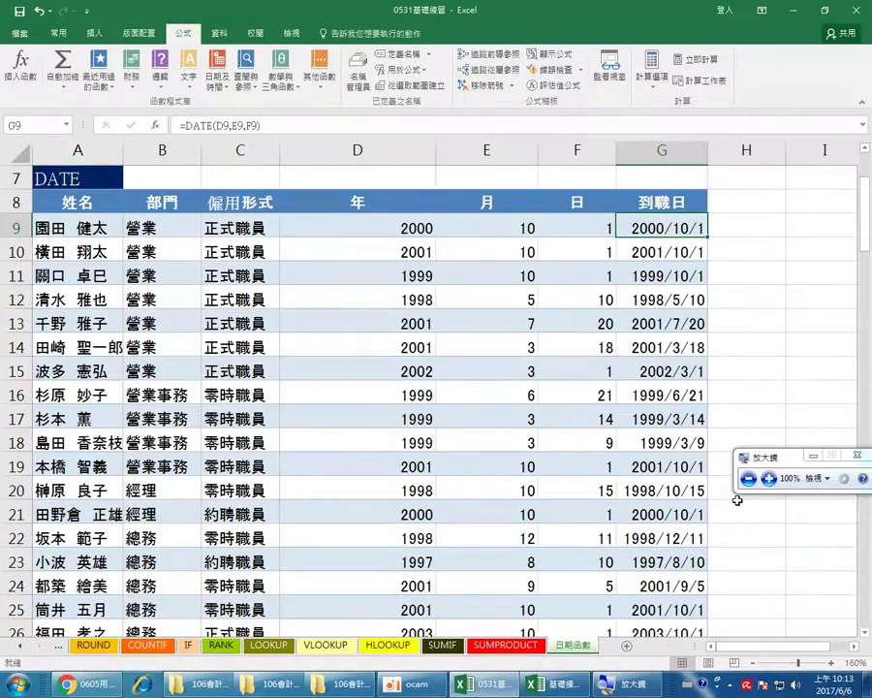
pyautogui.scroll(-3, 737, 498)
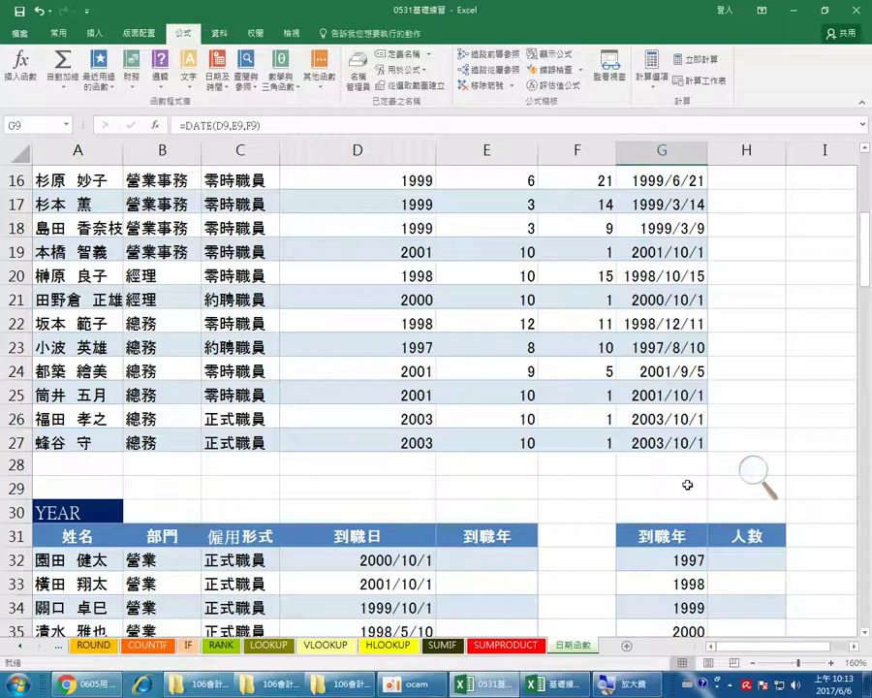
# Review the completed 到職日 column of the DATE exercise and examine the YEAR exercise's 到職日, 到職年 and 人數 columns
pyautogui.scroll(4, 686, 484)
pyautogui.scroll(-1, 687, 484)
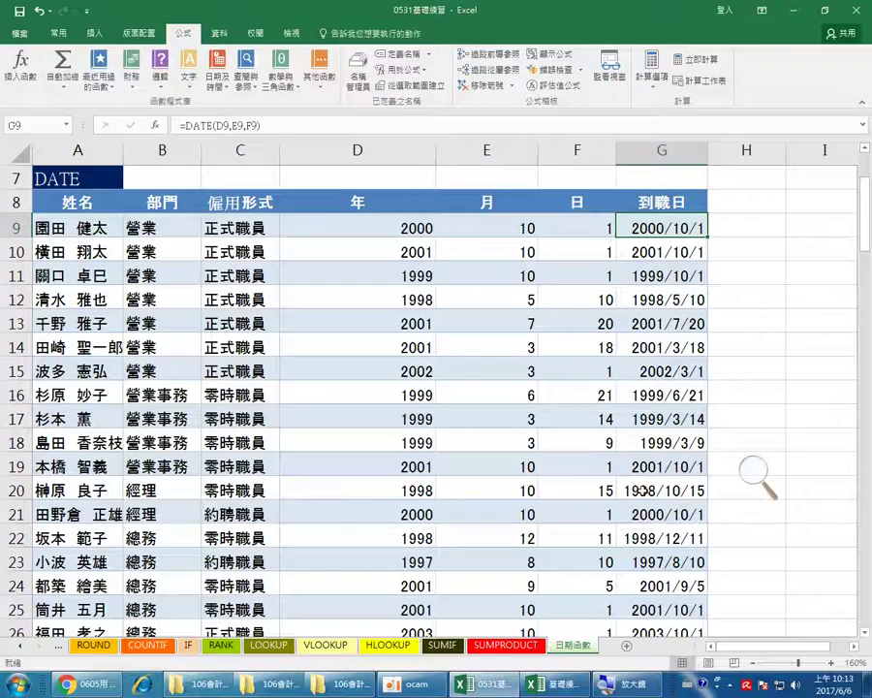
pyautogui.scroll(-5, 686, 484)
pyautogui.scroll(-2, 644, 490)
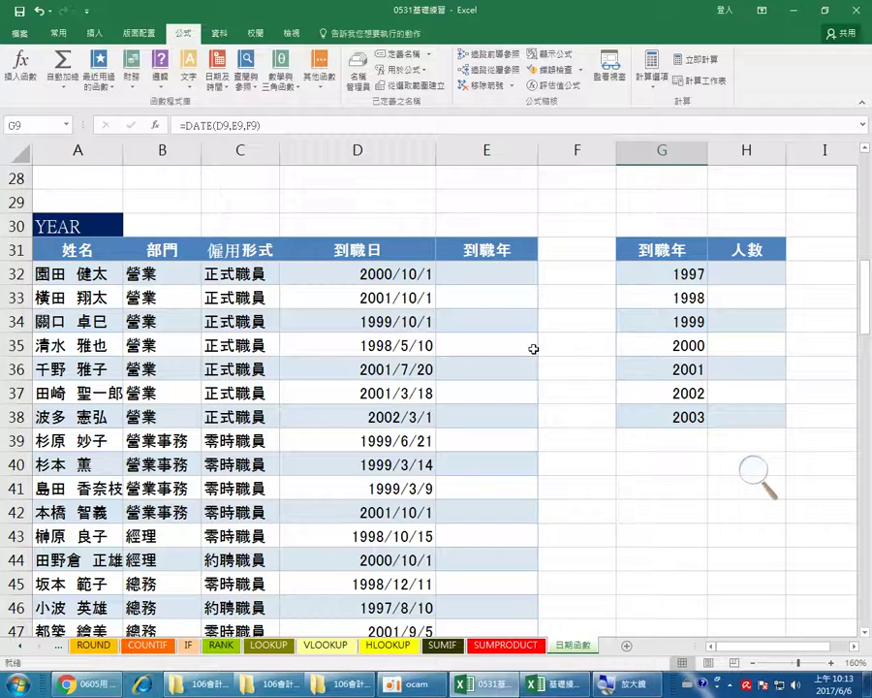
pyautogui.click(493, 275)
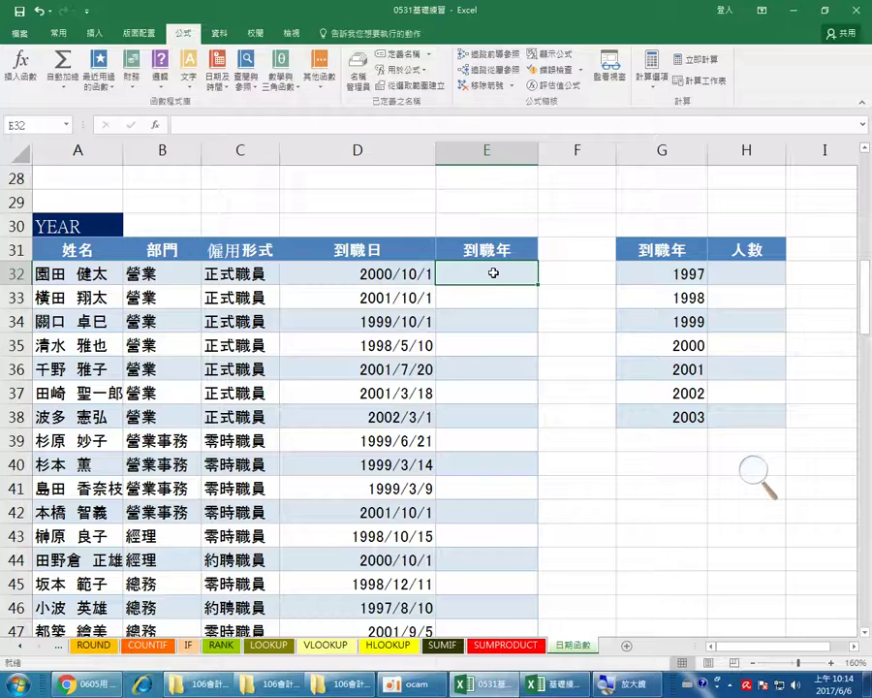
pyautogui.click(358, 274)
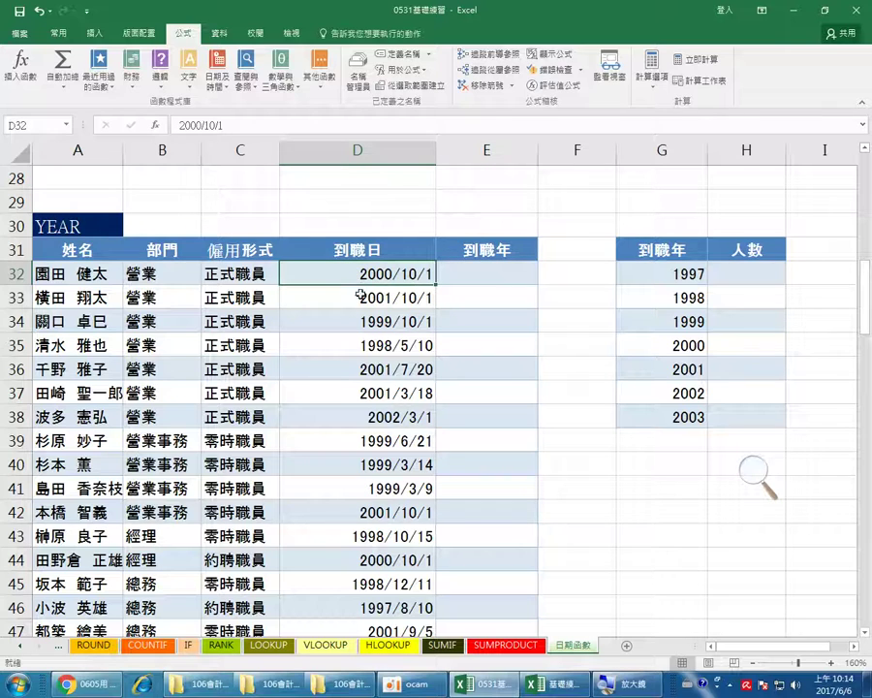
pyautogui.click(361, 298)
pyautogui.click(361, 322)
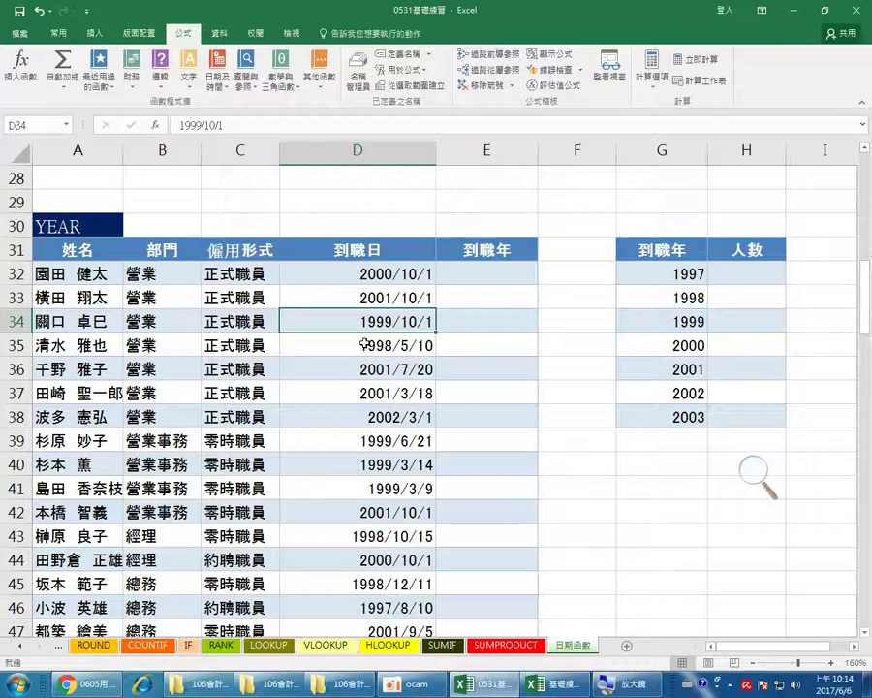
pyautogui.click(360, 343)
pyautogui.click(359, 275)
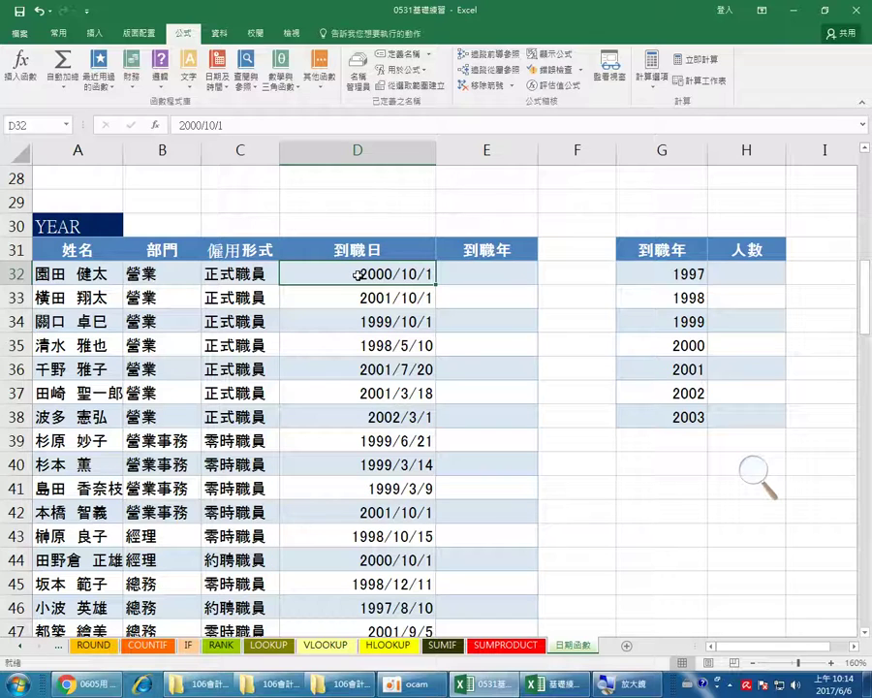
pyautogui.click(489, 273)
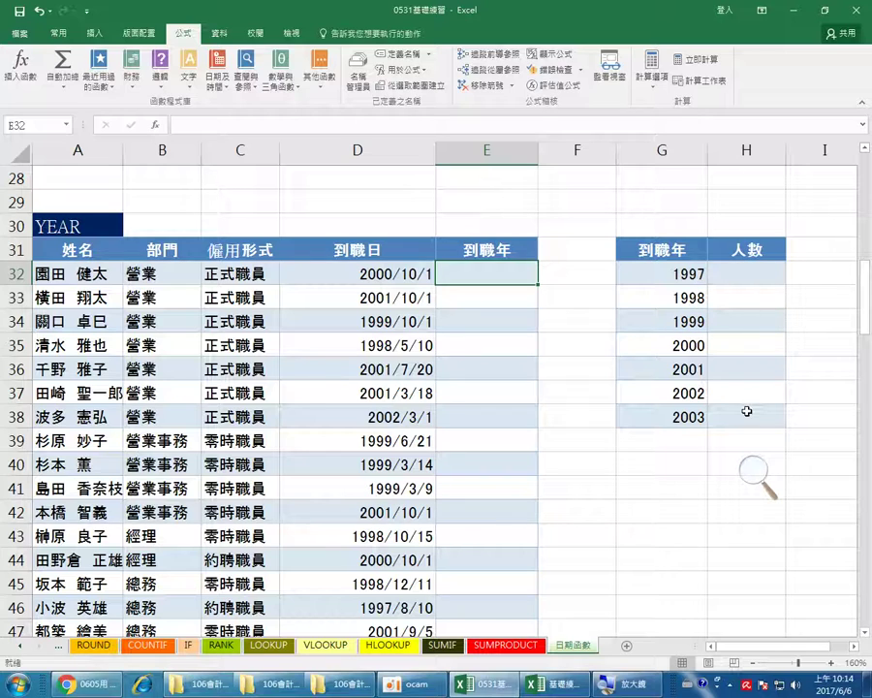
pyautogui.click(749, 274)
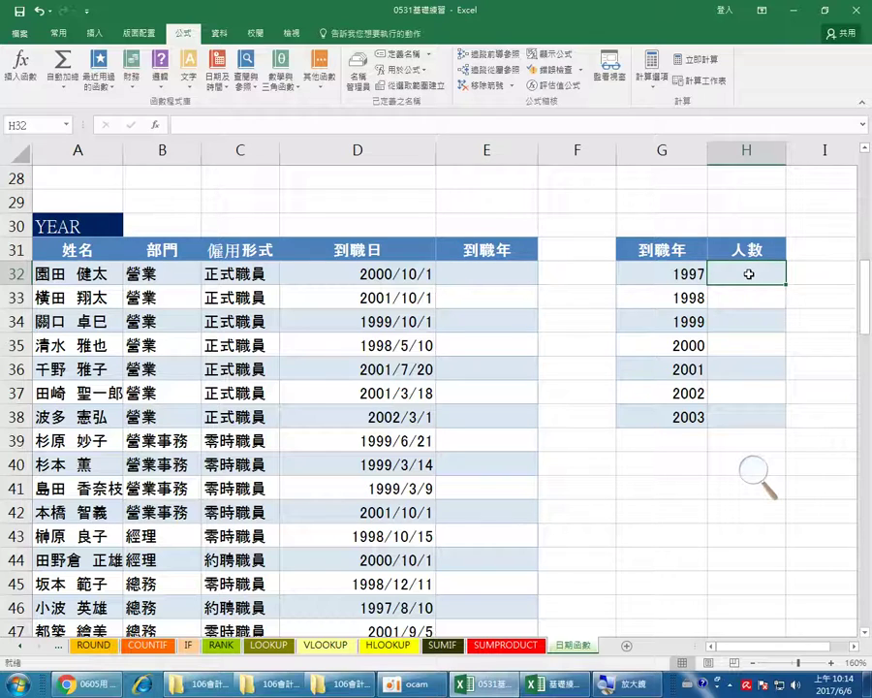
pyautogui.click(499, 274)
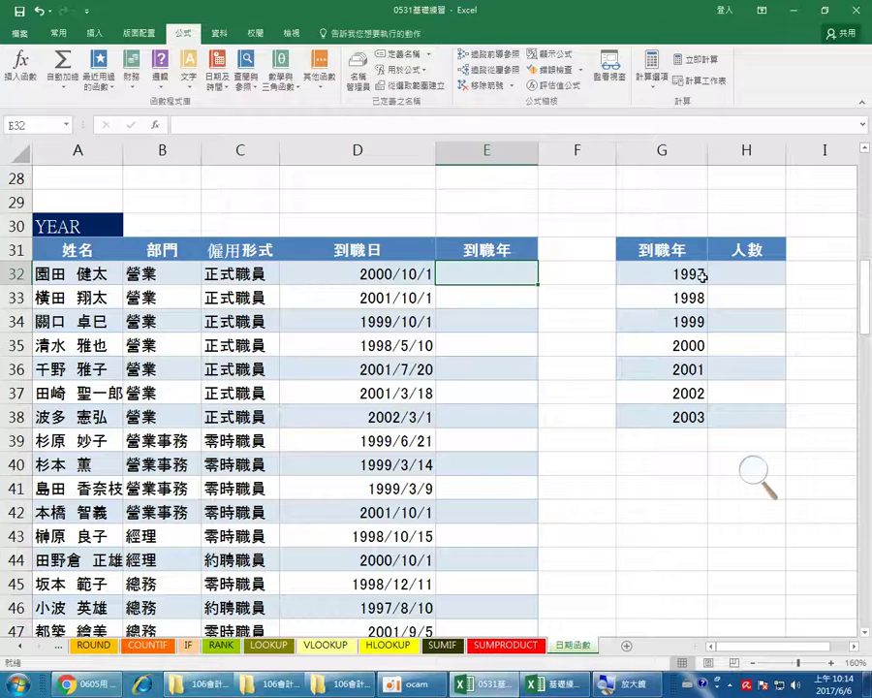
pyautogui.click(746, 274)
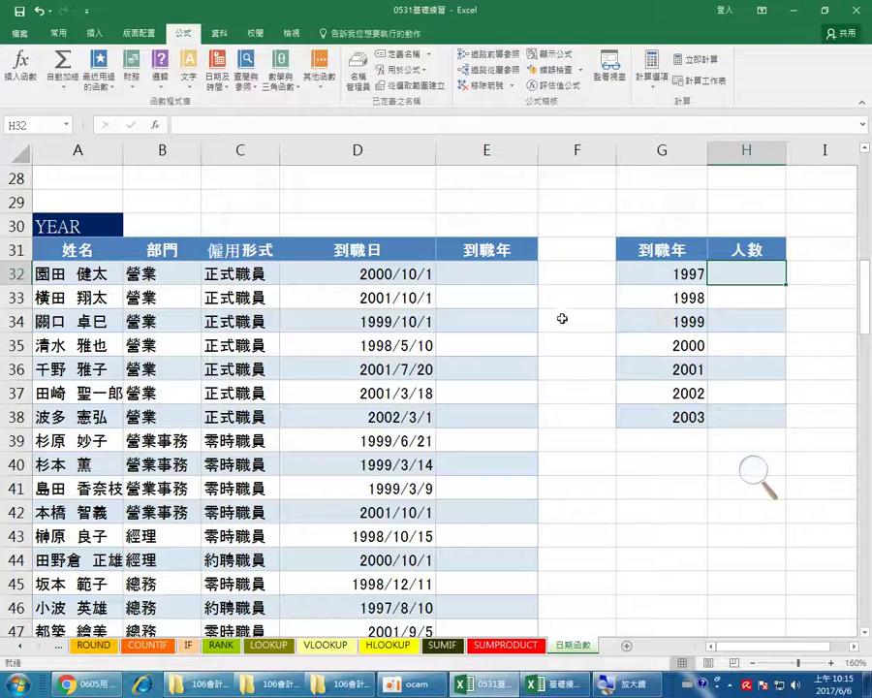
# Insert a YEAR function in E32, the first 到職年 cell, with D32 as Serial_number
pyautogui.click(495, 274)
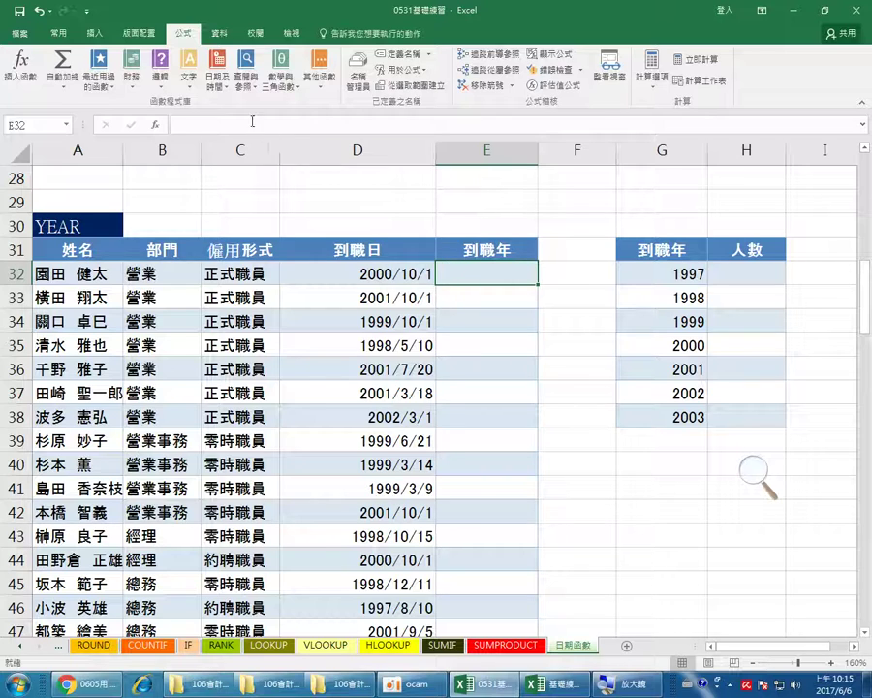
pyautogui.click(222, 85)
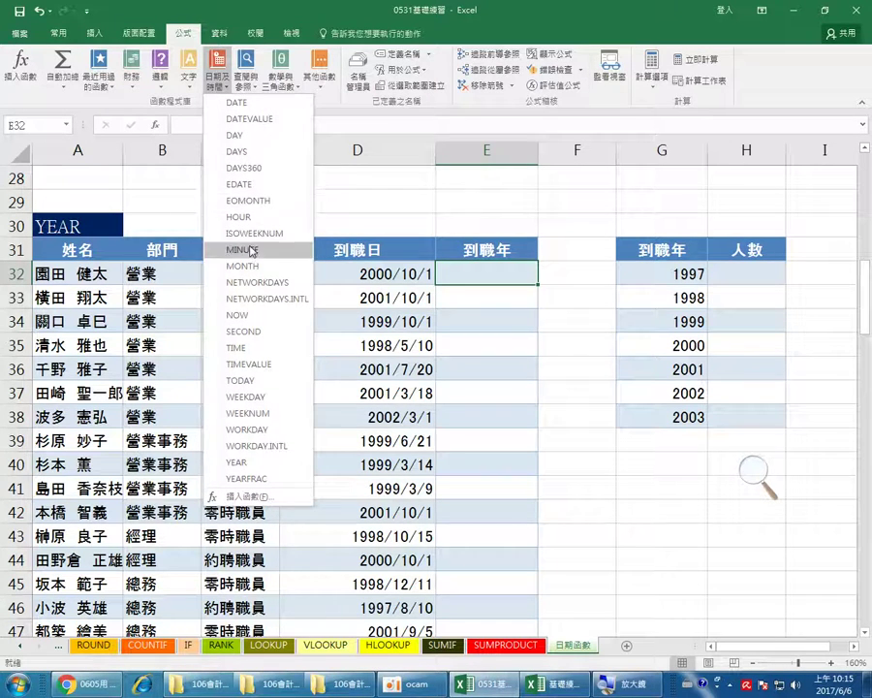
pyautogui.click(257, 463)
pyautogui.moveTo(377, 466); pyautogui.dragTo(317, 435)
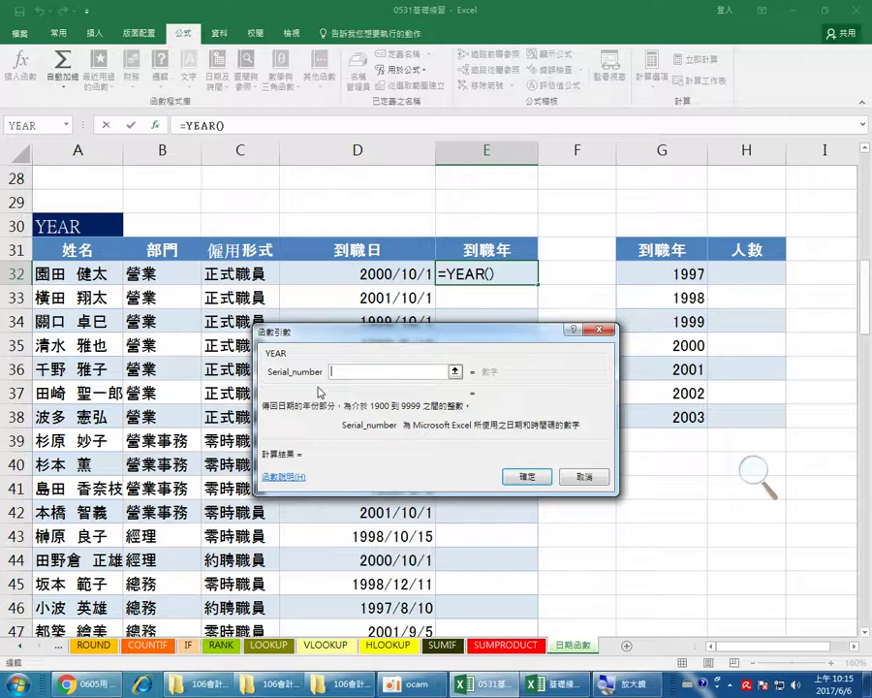
pyautogui.click(339, 274)
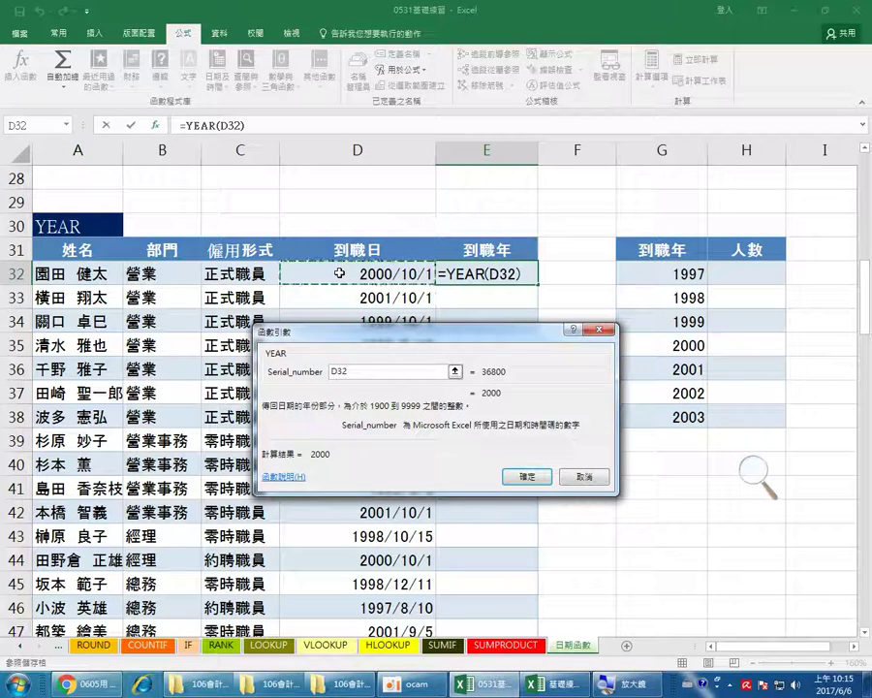
pyautogui.click(508, 474)
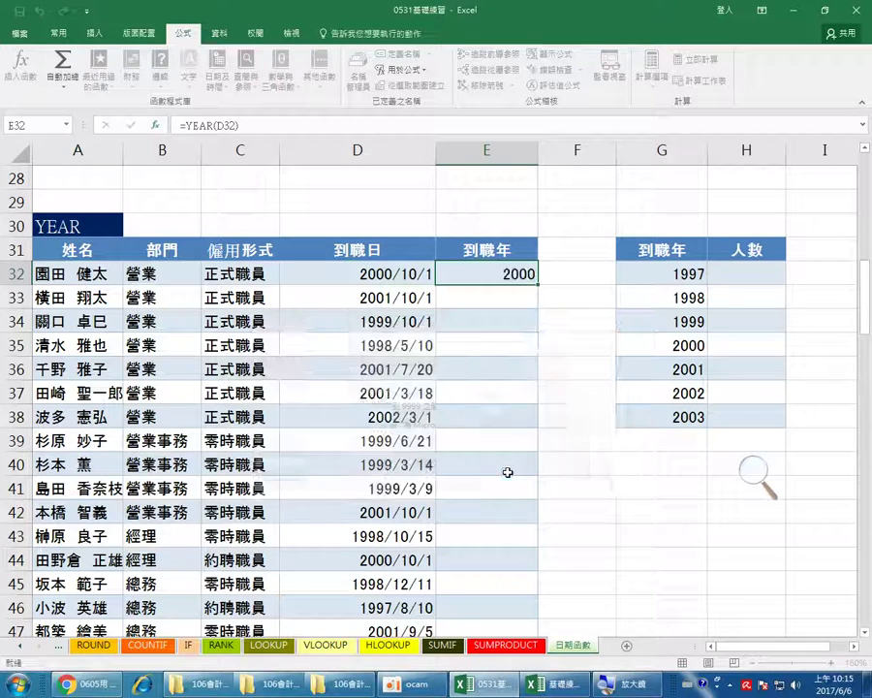
# Copy the YEAR formula from E32 and paste only the formula into E33:E50 of the 到職年 column
pyautogui.rightClick(507, 277)
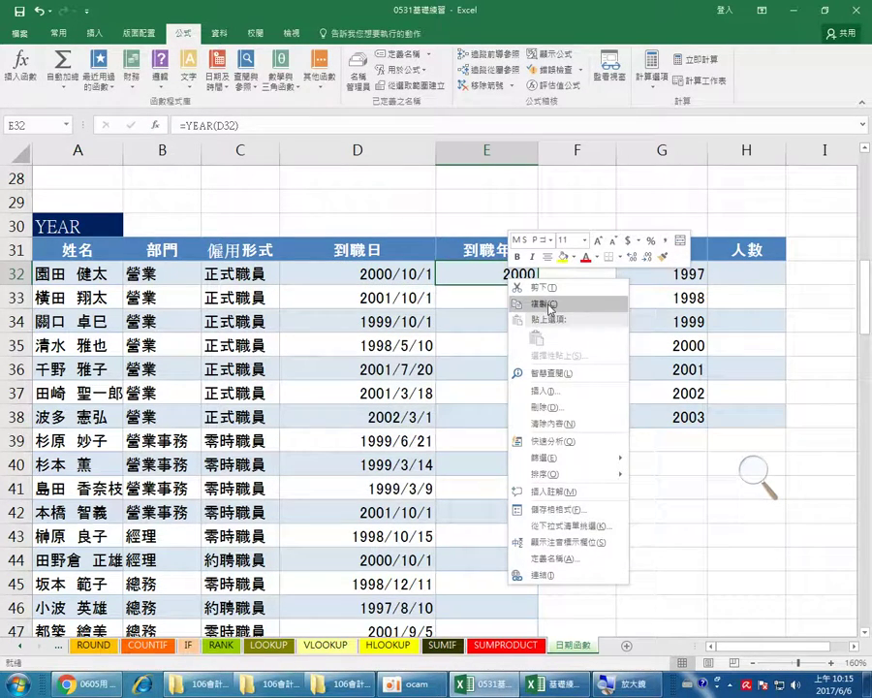
pyautogui.click(549, 306)
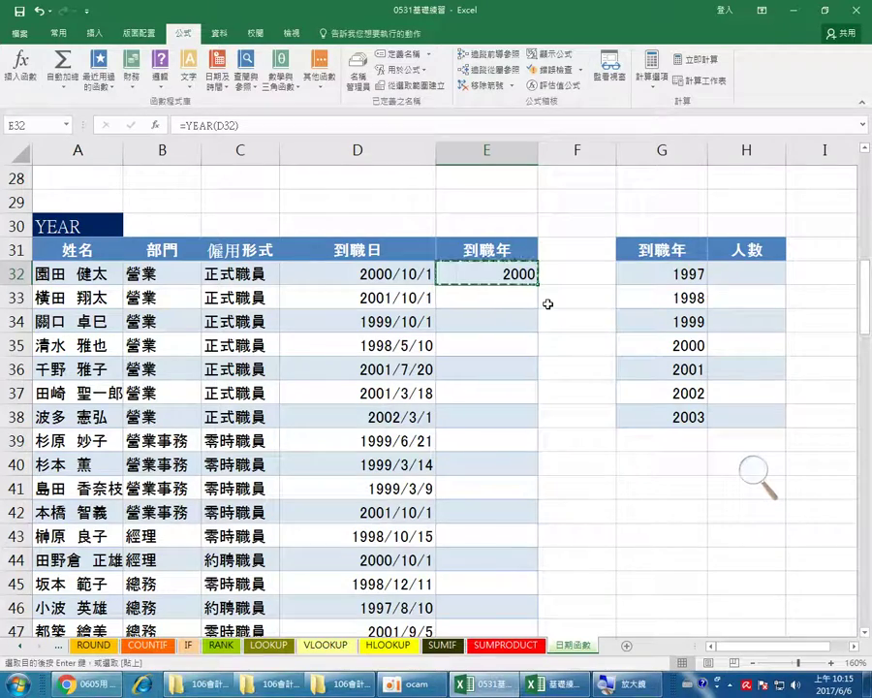
pyautogui.scroll(-2, 510, 253)
pyautogui.scroll(1, 507, 255)
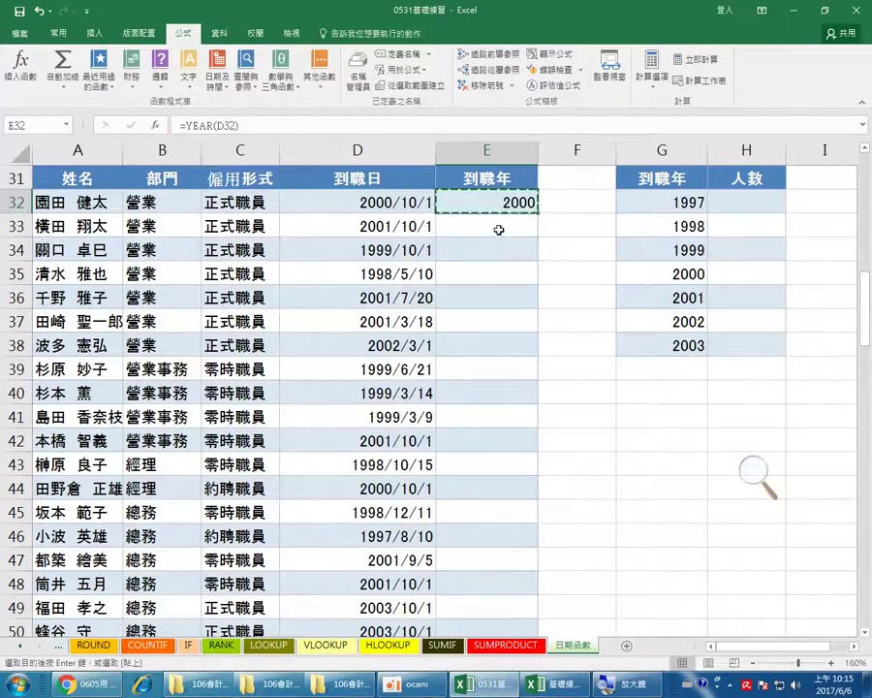
pyautogui.moveTo(498, 228); pyautogui.dragTo(490, 626)
pyautogui.moveTo(493, 611); pyautogui.dragTo(486, 574)
pyautogui.rightClick(485, 369)
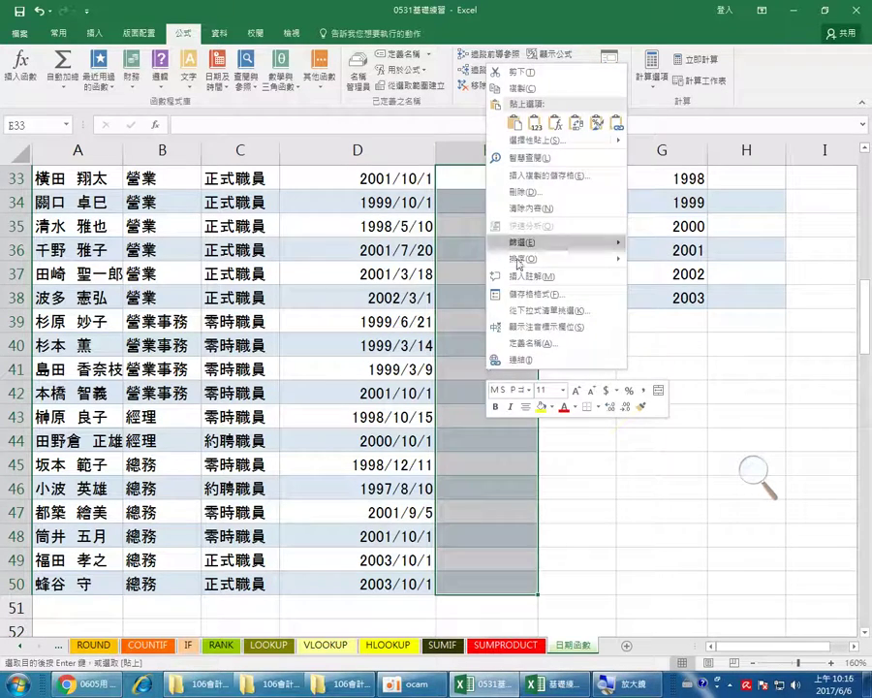
pyautogui.click(554, 126)
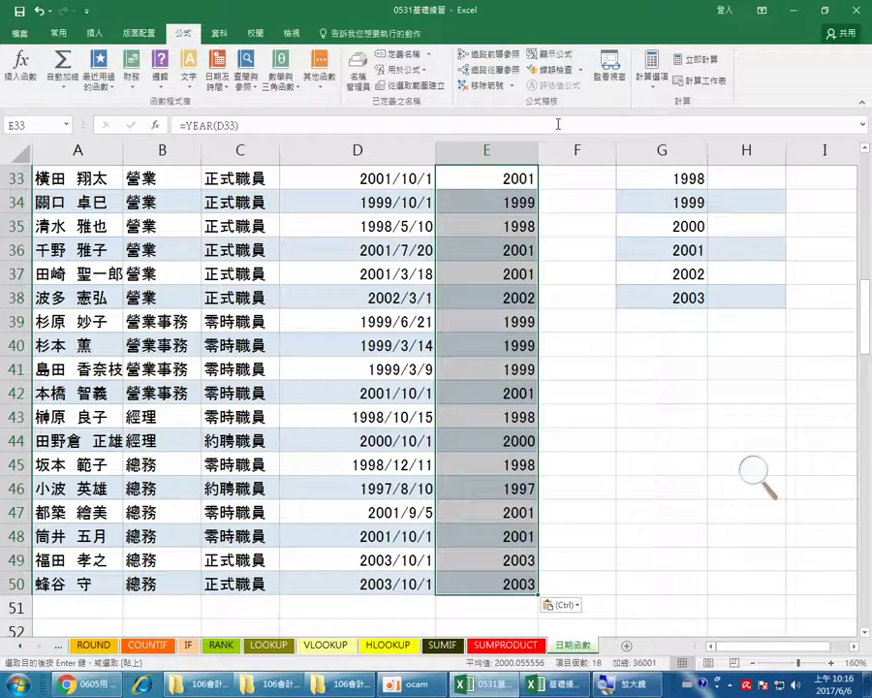
pyautogui.click(567, 179)
pyautogui.scroll(2, 554, 286)
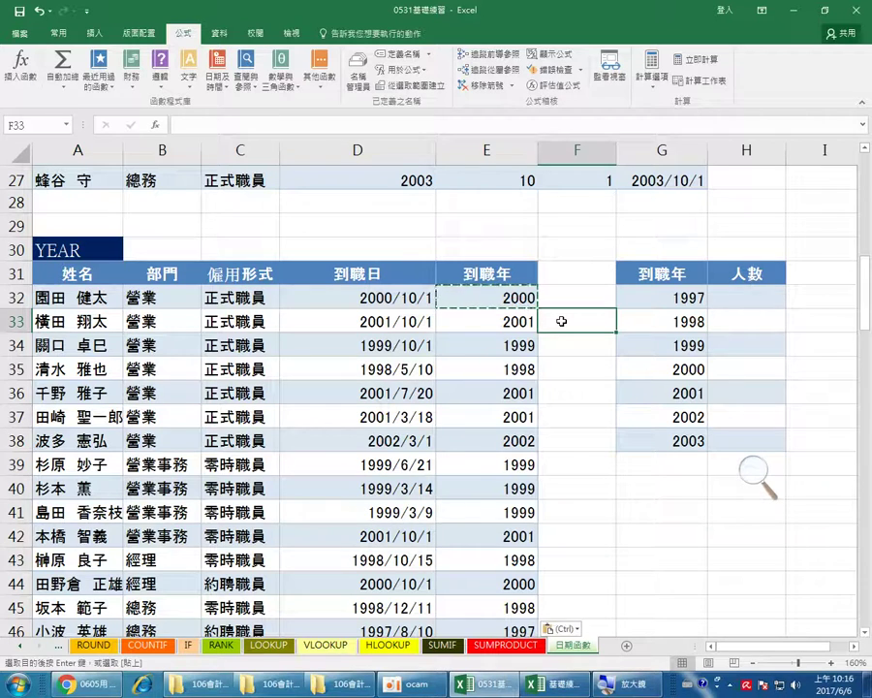
pyautogui.press('Escape')
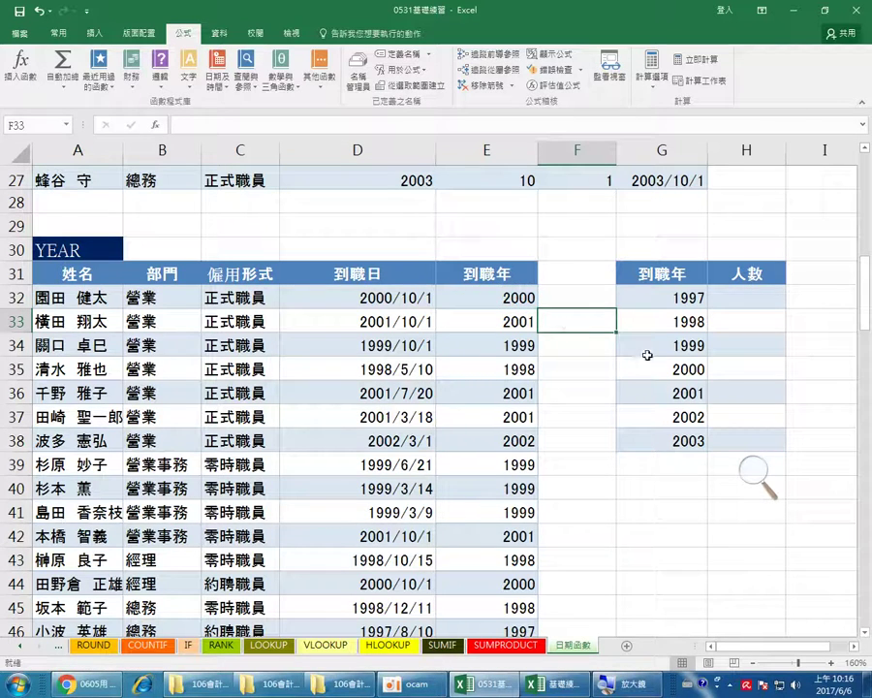
# Magnify the screen and start a COUNTIF function in H32, the first 人數 cell
pyautogui.click(744, 299)
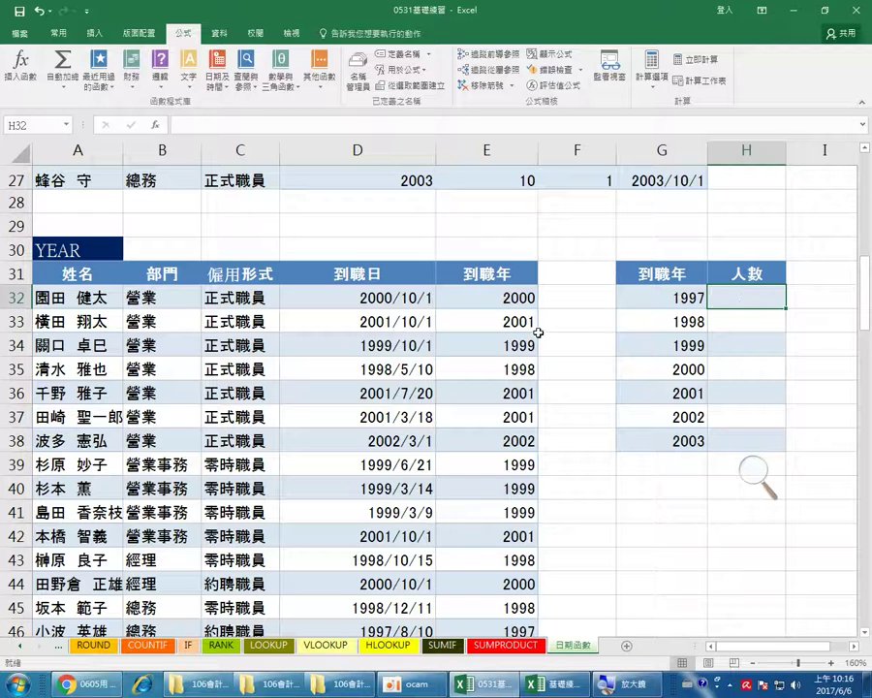
pyautogui.moveTo(489, 296); pyautogui.dragTo(509, 625)
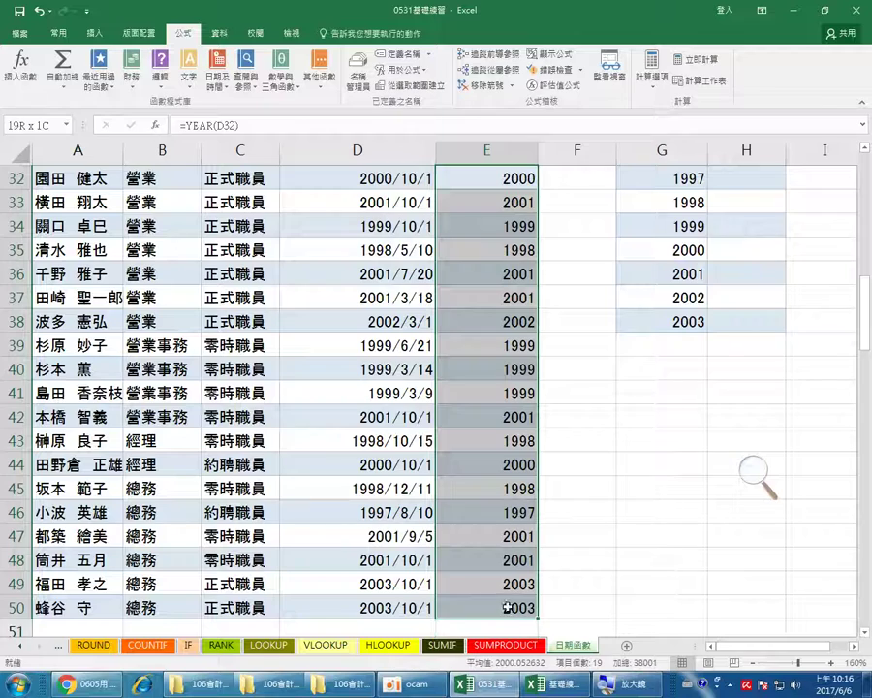
pyautogui.scroll(2, 650, 456)
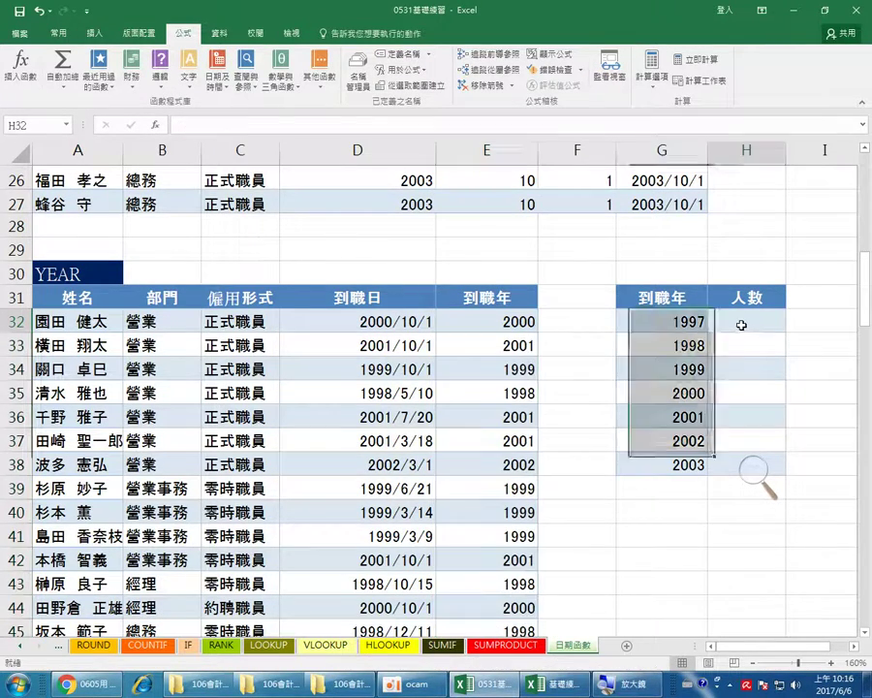
pyautogui.click(741, 325)
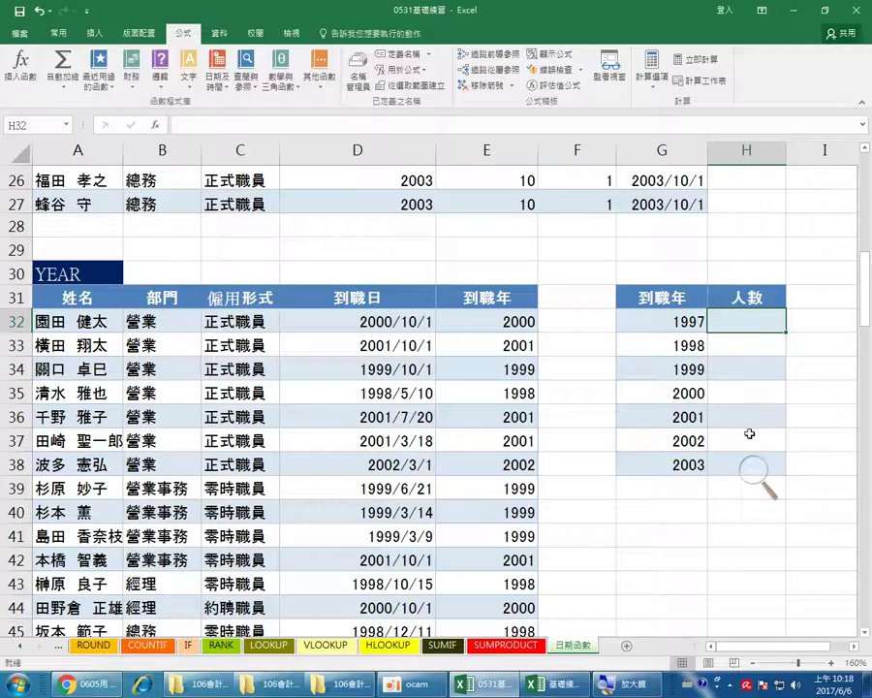
pyautogui.click(755, 473)
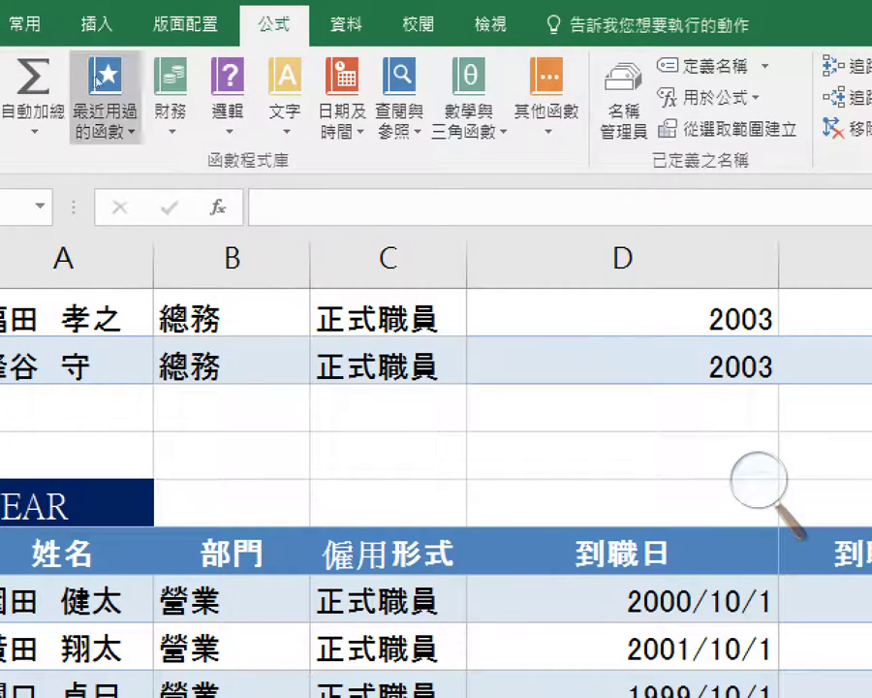
pyautogui.click(105, 77)
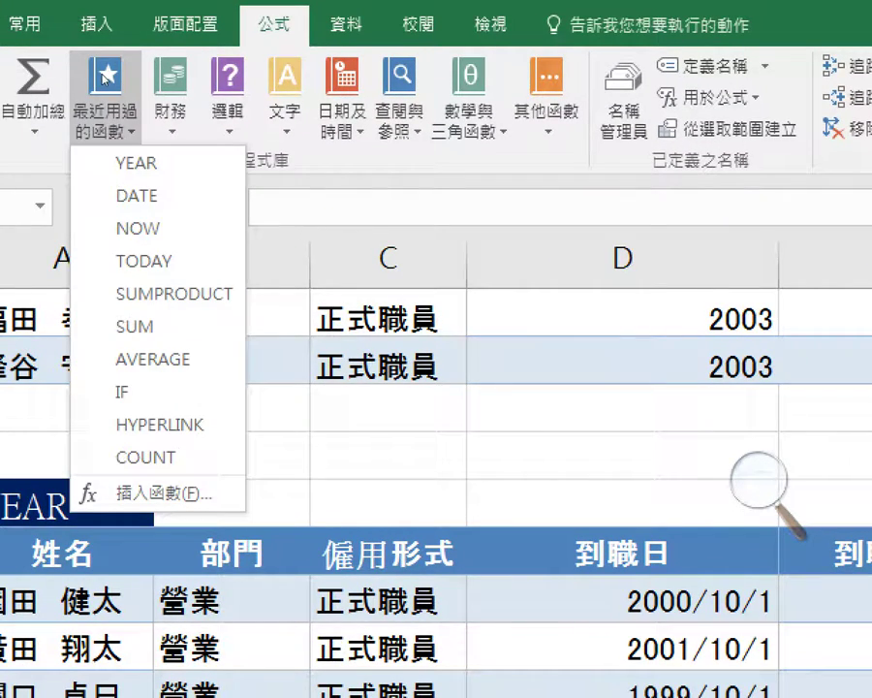
pyautogui.click(105, 77)
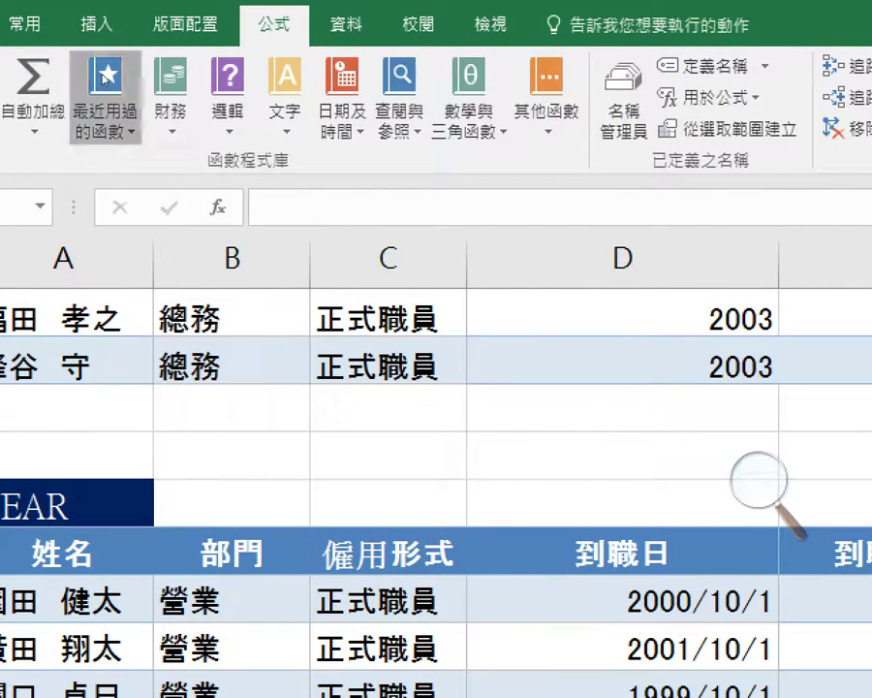
pyautogui.hotkey('alt', 'm')
pyautogui.press('q')
pyautogui.press('Down')
pyautogui.press('Right')
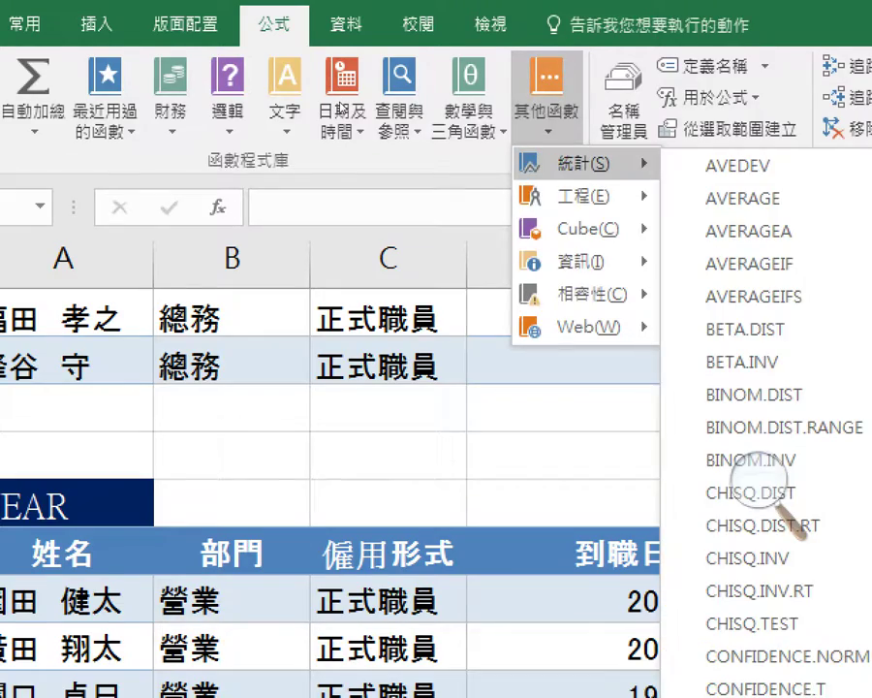
pyautogui.press('Down')
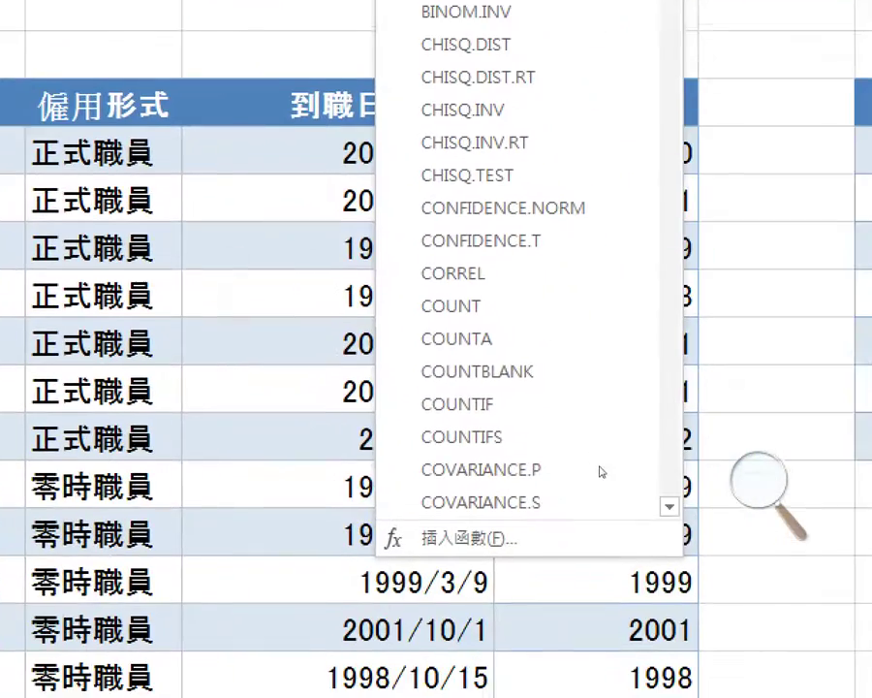
pyautogui.moveTo(434, 453)
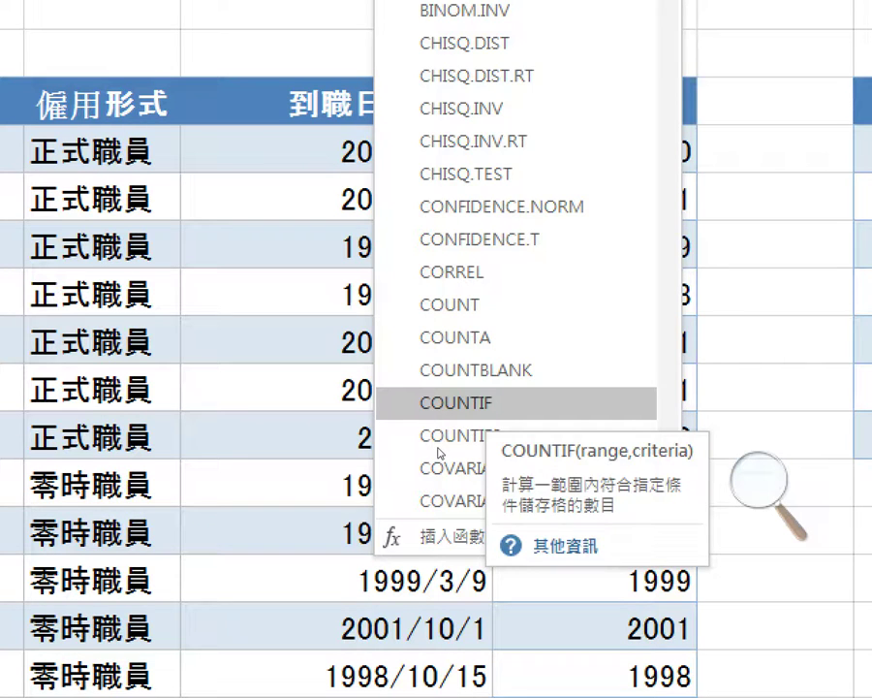
pyautogui.press('Return')
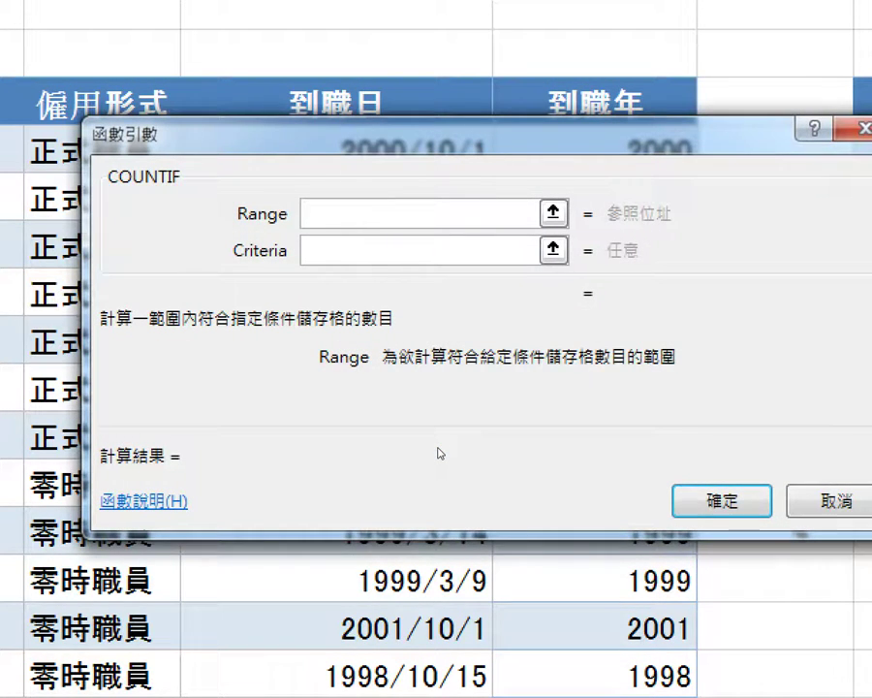
# Move the COUNTIF arguments dialog clear of the 到職年 data in column E
pyautogui.moveTo(407, 452); pyautogui.dragTo(455, 459)
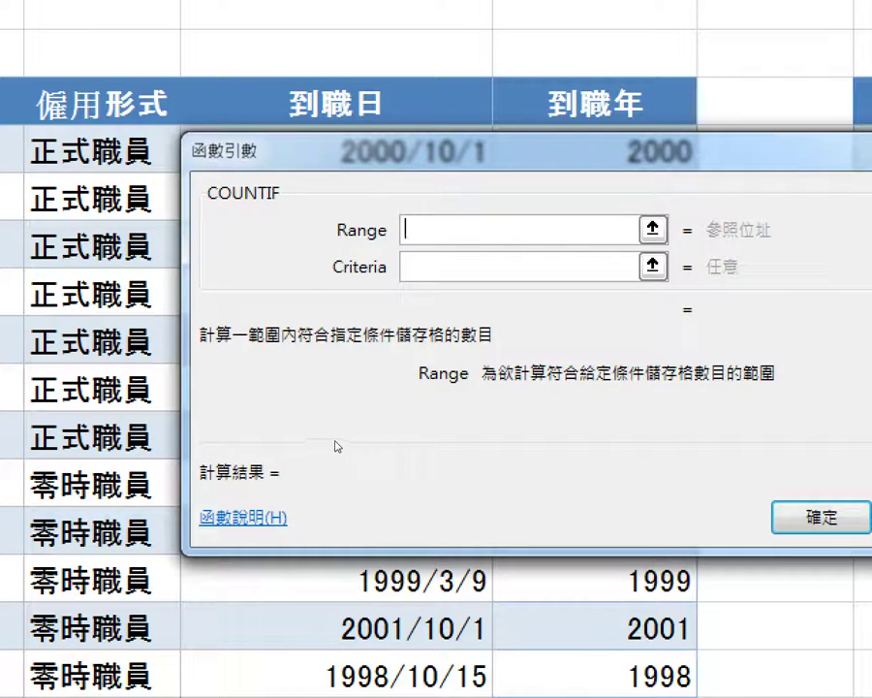
pyautogui.moveTo(325, 444); pyautogui.dragTo(827, 511)
pyautogui.moveTo(683, 485); pyautogui.dragTo(664, 481)
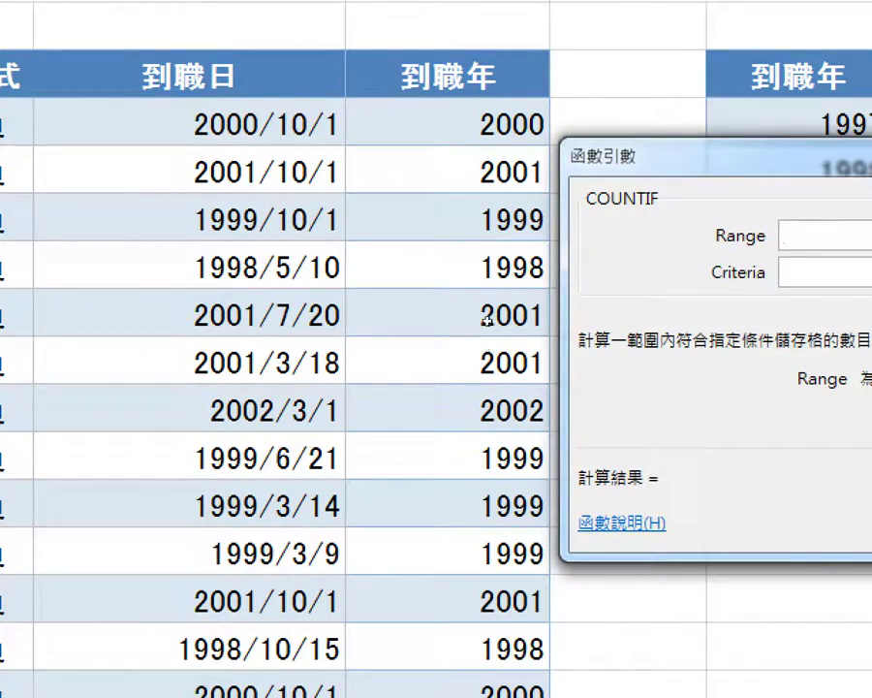
# Set the COUNTIF Range to the 到職年 data as the absolute reference $E$32:$E$50
pyautogui.click(465, 122)
pyautogui.scroll(-3, 490, 388)
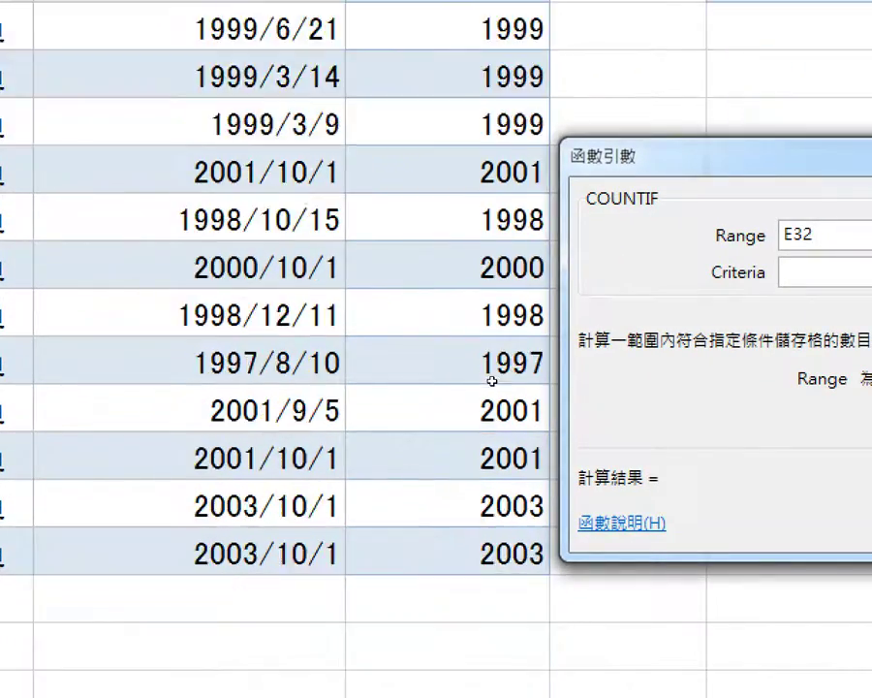
pyautogui.keyDown('shift'); pyautogui.click(502, 551); pyautogui.keyUp('shift')
pyautogui.moveTo(587, 393); pyautogui.dragTo(341, 346)
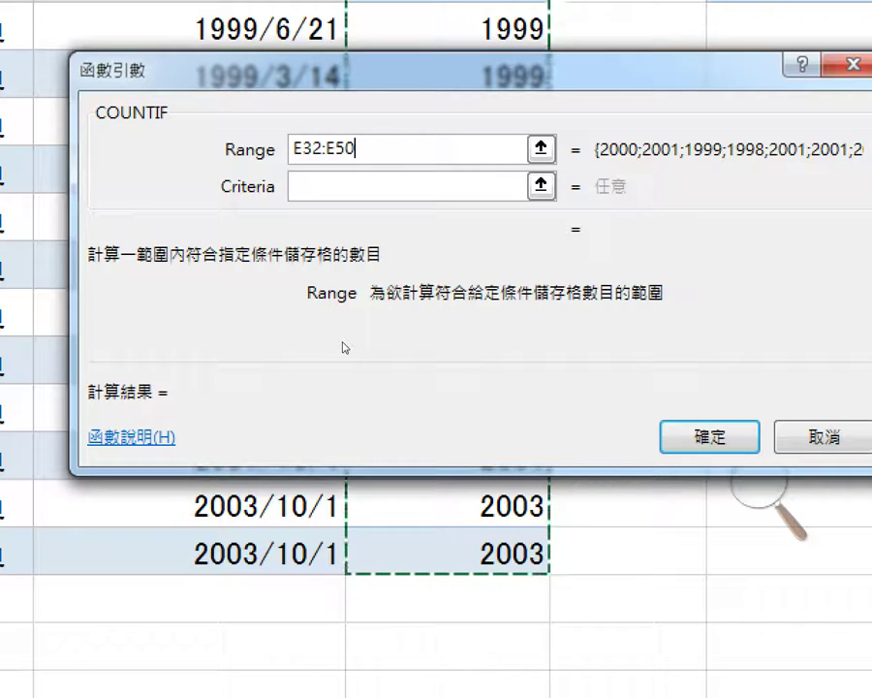
pyautogui.moveTo(657, 397); pyautogui.dragTo(545, 423)
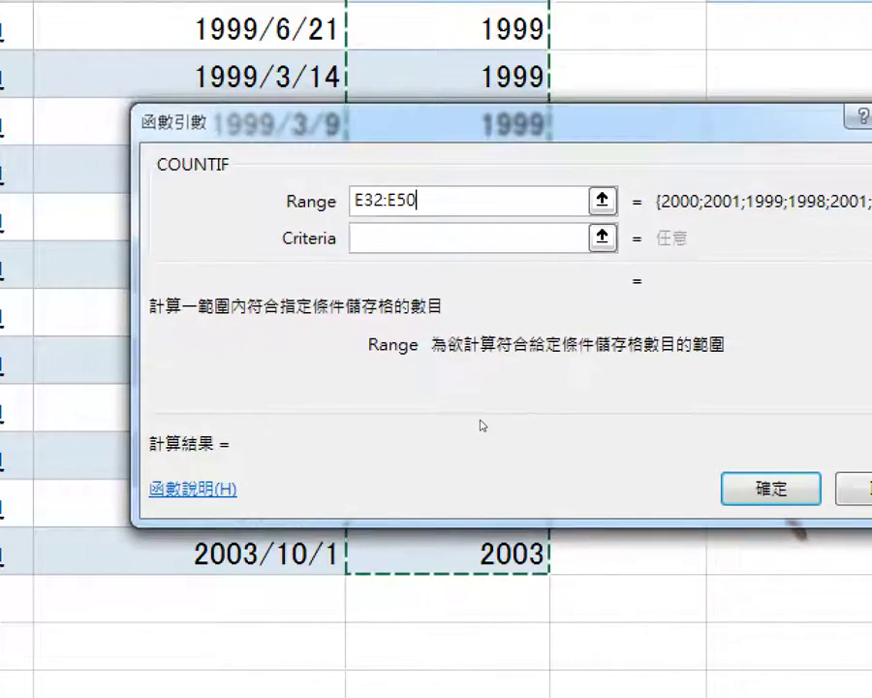
pyautogui.press('F4')
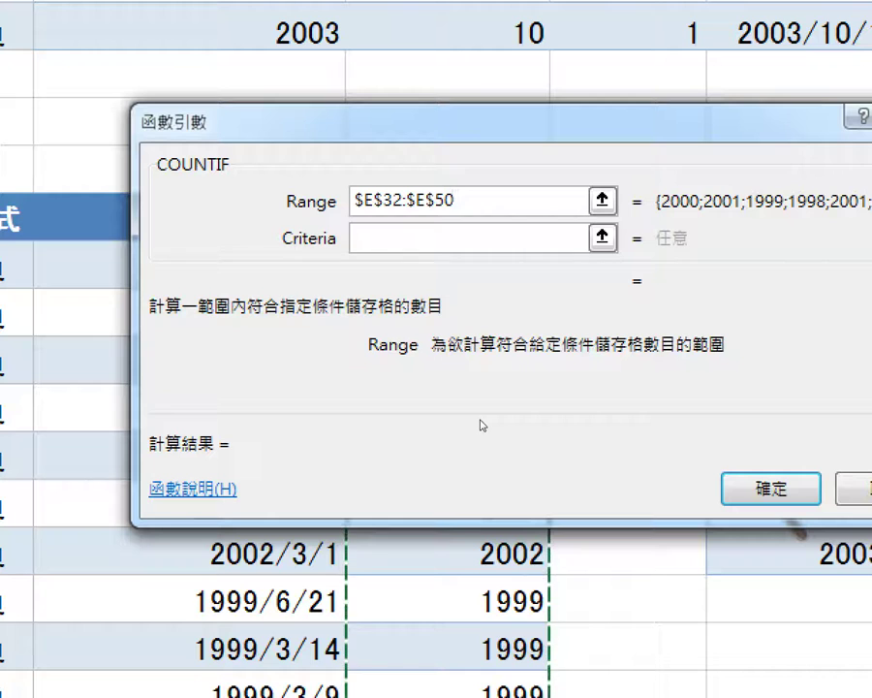
# Set the COUNTIF Criteria to G32 and complete the function in H32
pyautogui.press('Tab')
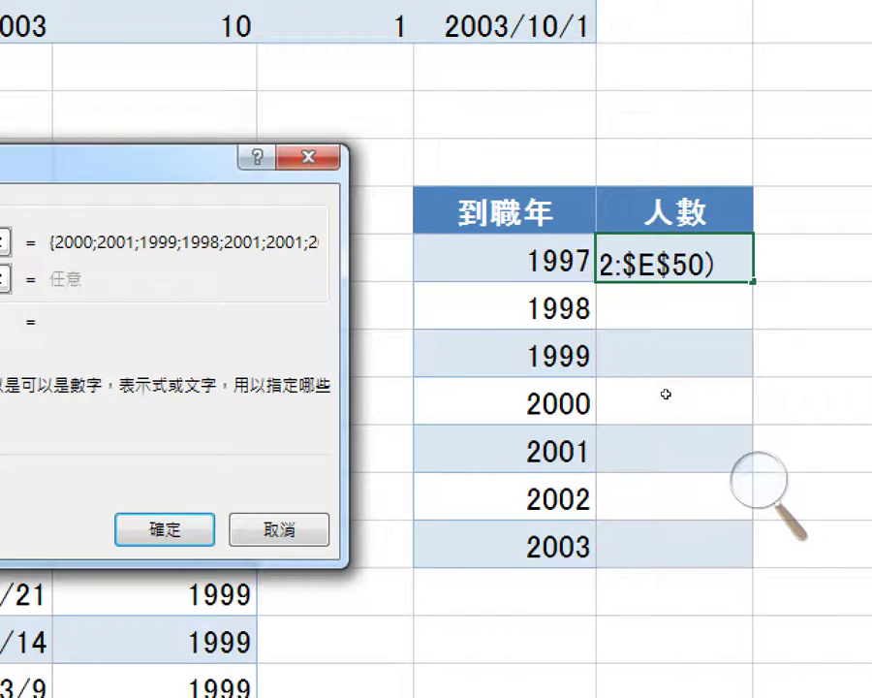
pyautogui.write('G32')
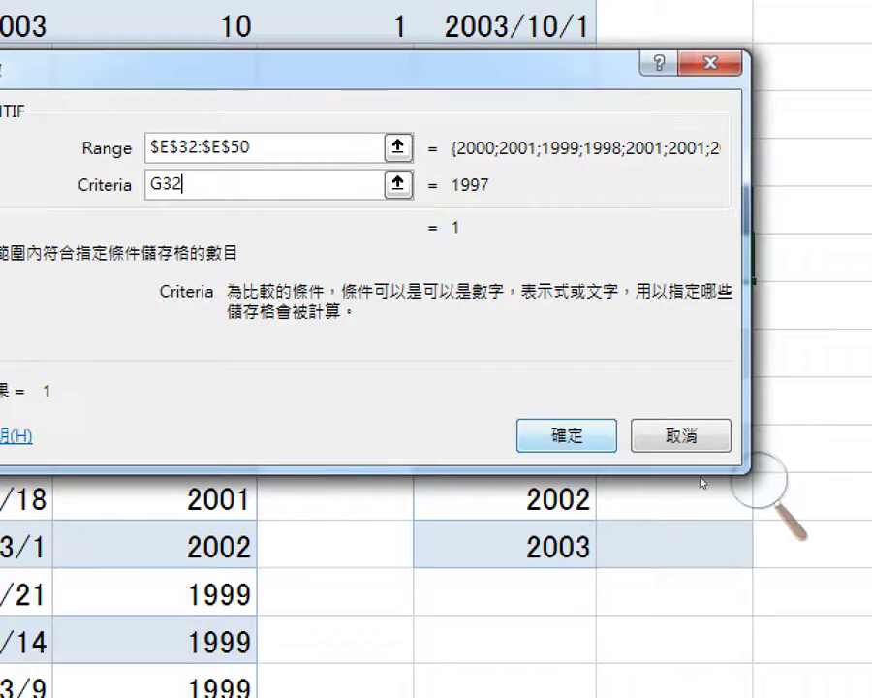
pyautogui.press('Return')
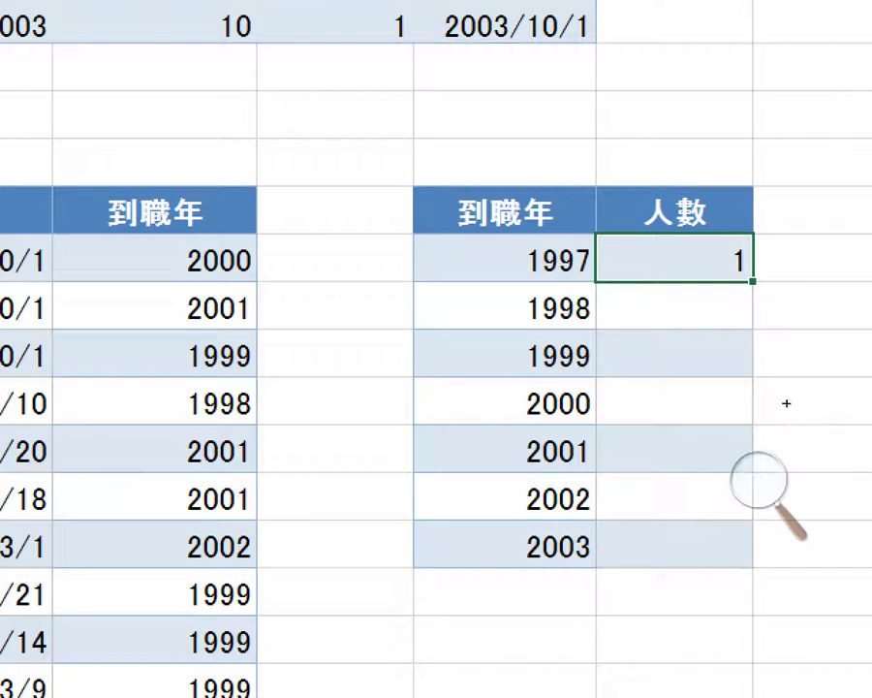
# Try to fill the COUNTIF formula from H32 down to H38, and undo the fill
pyautogui.moveTo(753, 281); pyautogui.dragTo(779, 545)
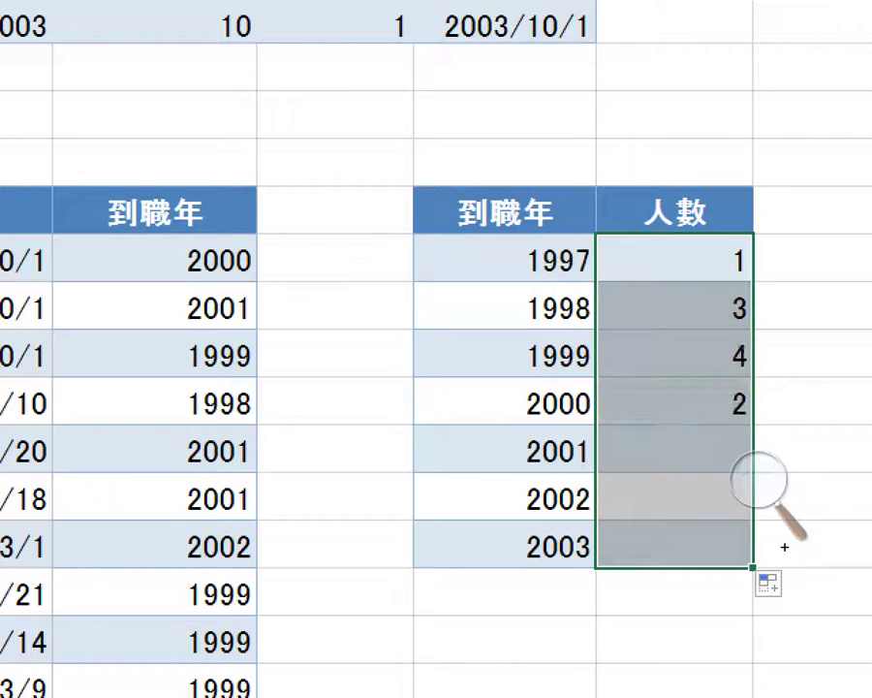
pyautogui.click(737, 546)
pyautogui.click(760, 477)
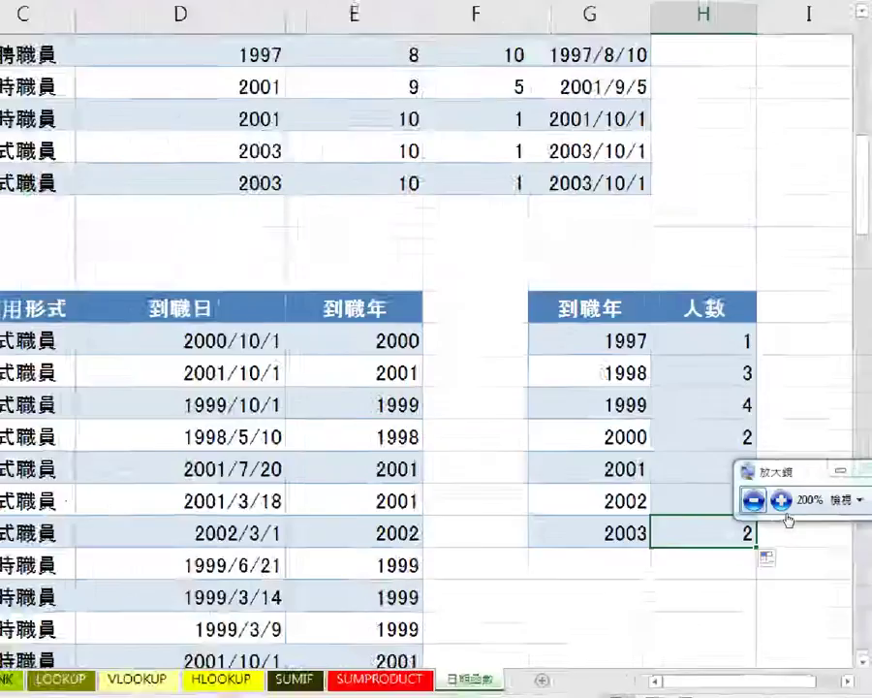
pyautogui.click(754, 500)
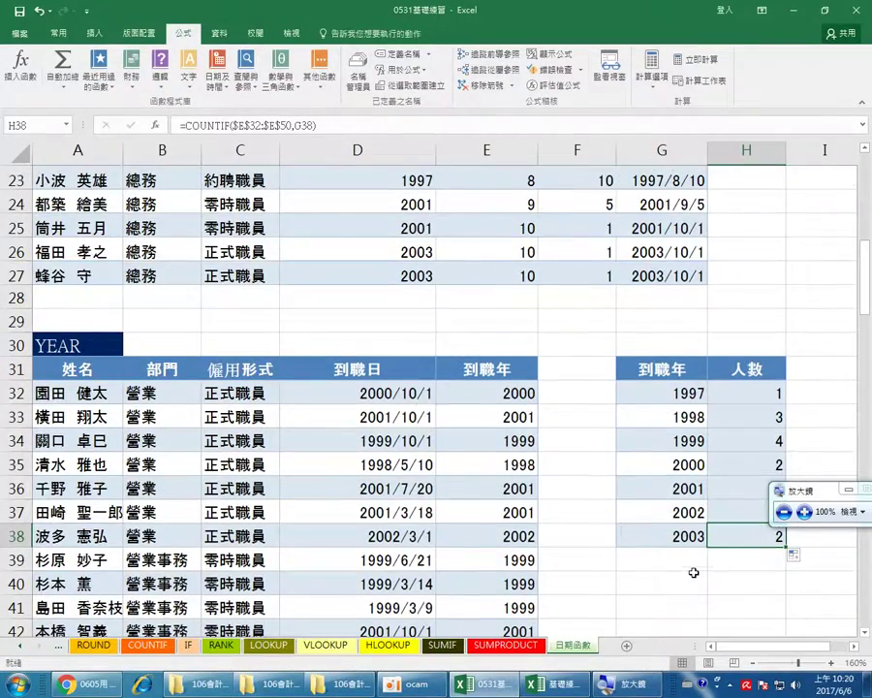
pyautogui.scroll(-1, 694, 573)
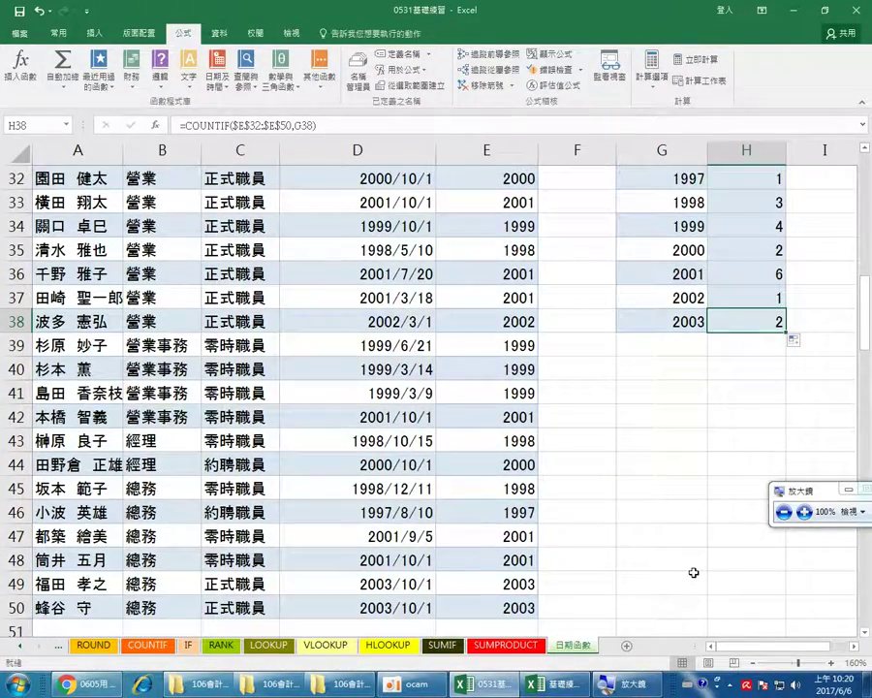
pyautogui.scroll(3, 694, 573)
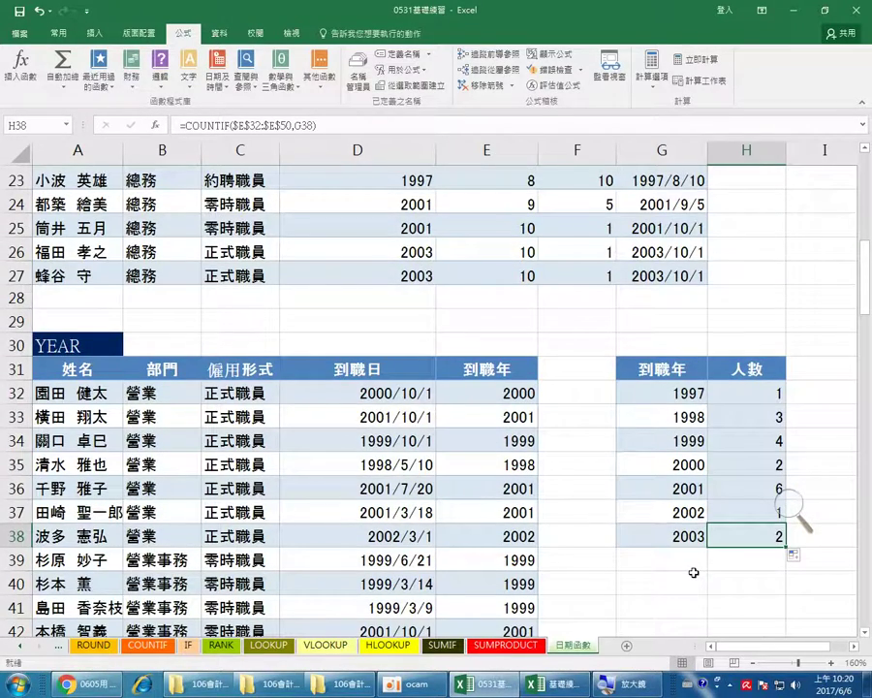
pyautogui.scroll(-2, 694, 573)
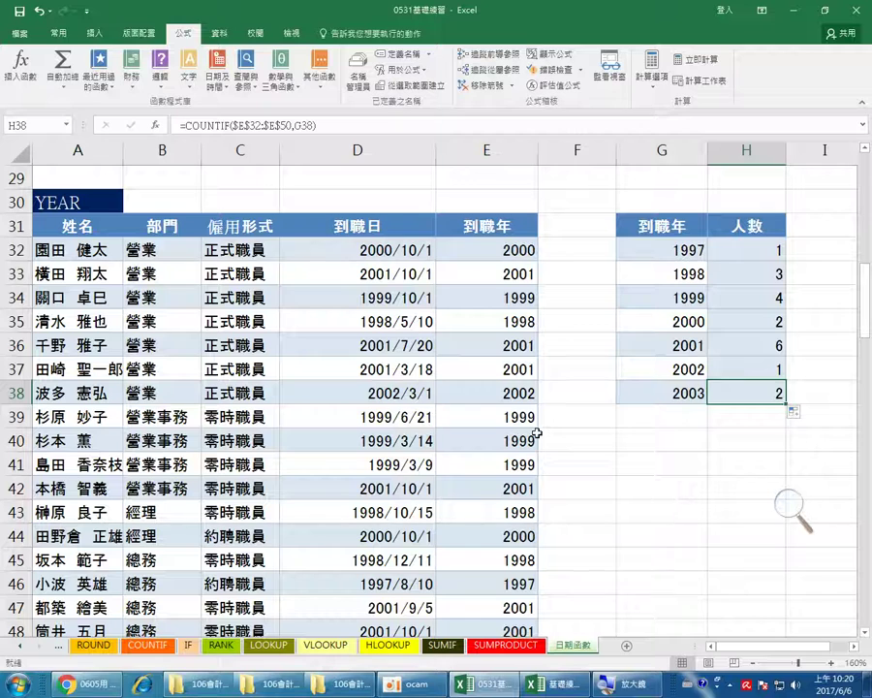
pyautogui.click(38, 11)
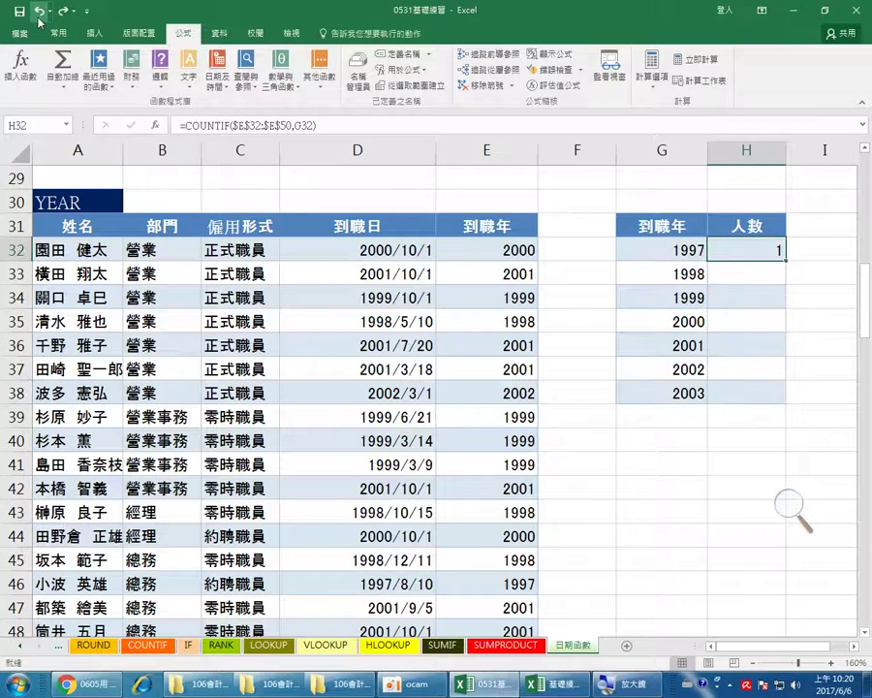
# Copy the COUNTIF formula from H32 and paste only the formula into H33:H38 of the 人數 column
pyautogui.rightClick(747, 254)
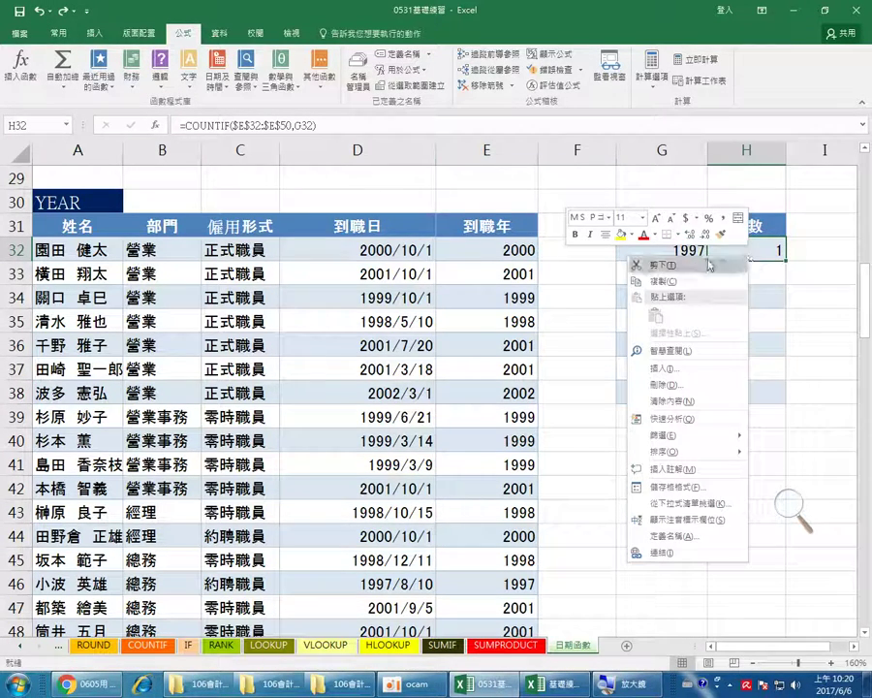
pyautogui.click(695, 281)
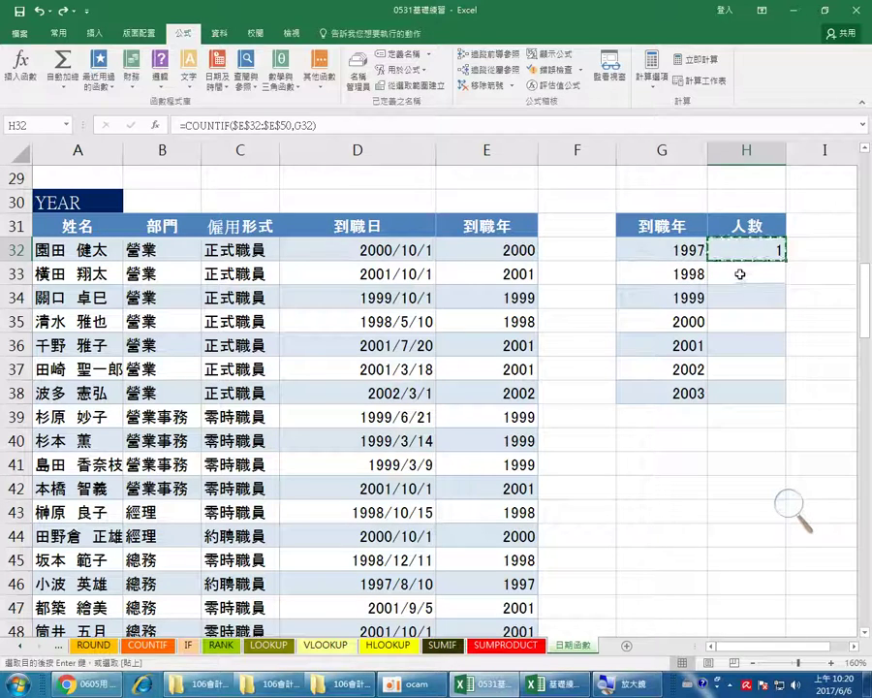
pyautogui.moveTo(746, 274); pyautogui.dragTo(749, 386)
pyautogui.rightClick(742, 347)
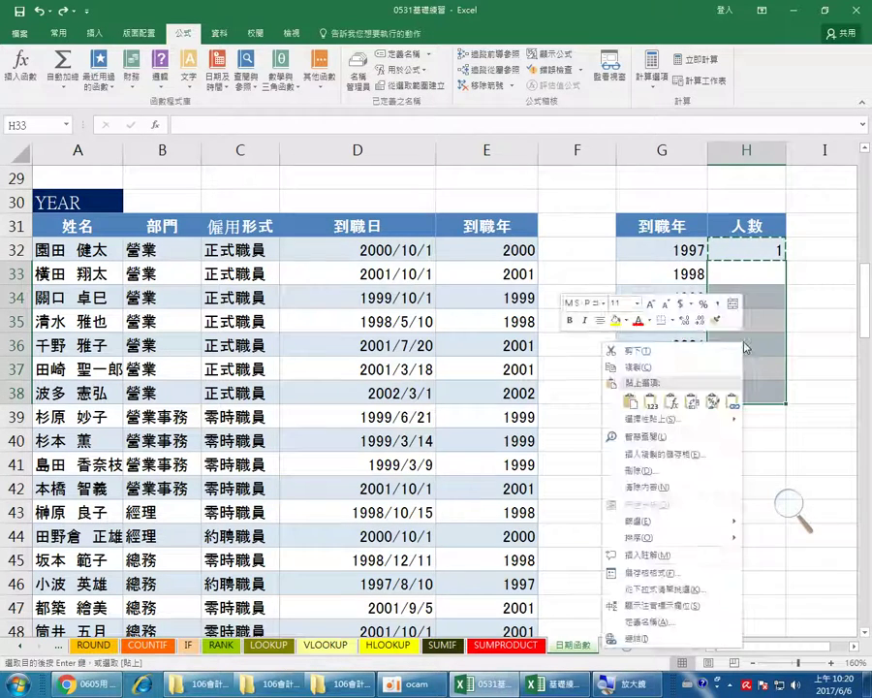
pyautogui.click(669, 401)
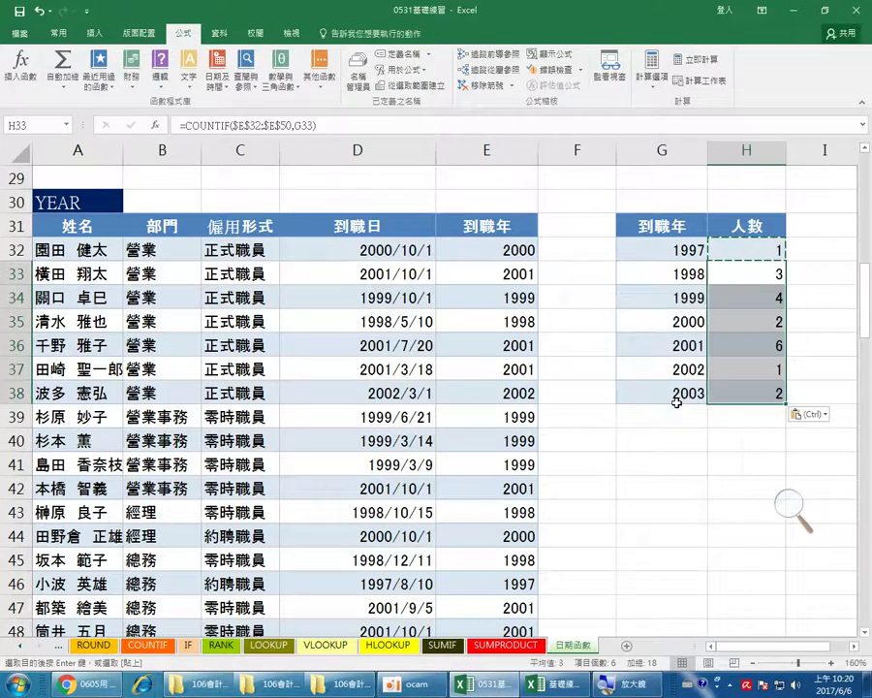
pyautogui.click(728, 443)
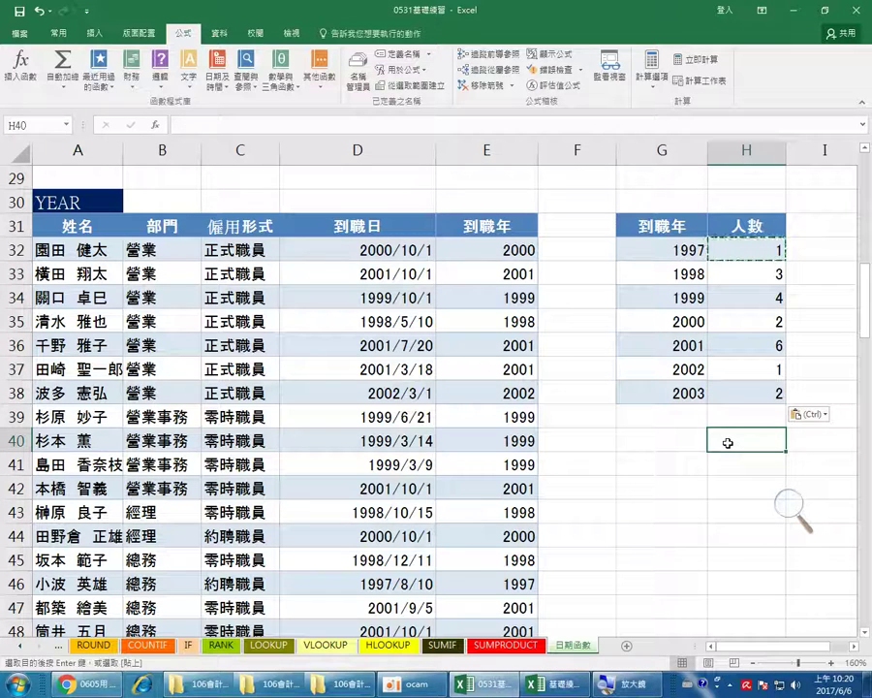
pyautogui.press('Escape')
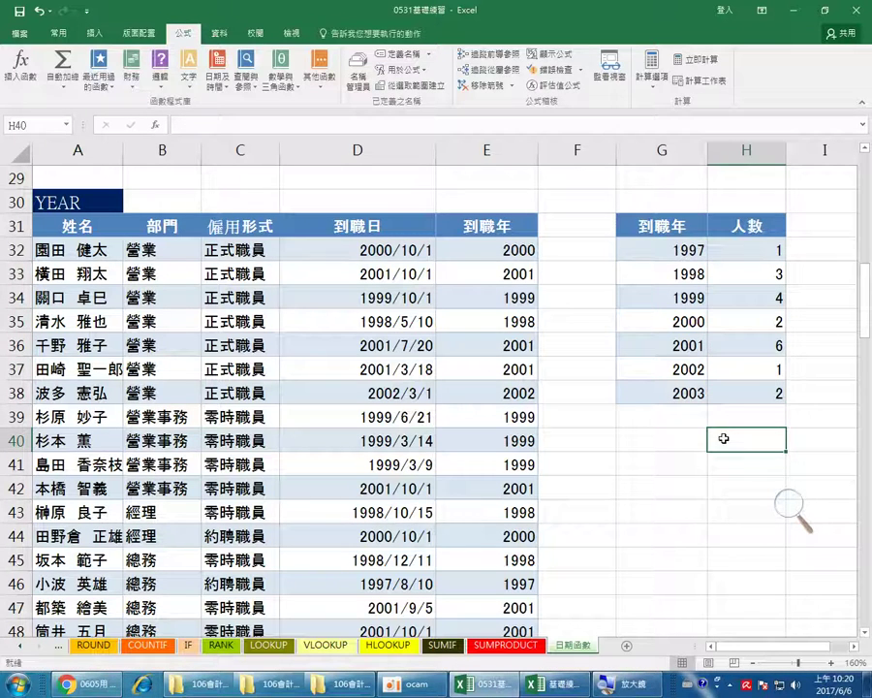
# Insert a MONTH function in E55, the first 到職月 cell of the MONTH table, with D55 as Serial_number
pyautogui.scroll(-6, 680, 488)
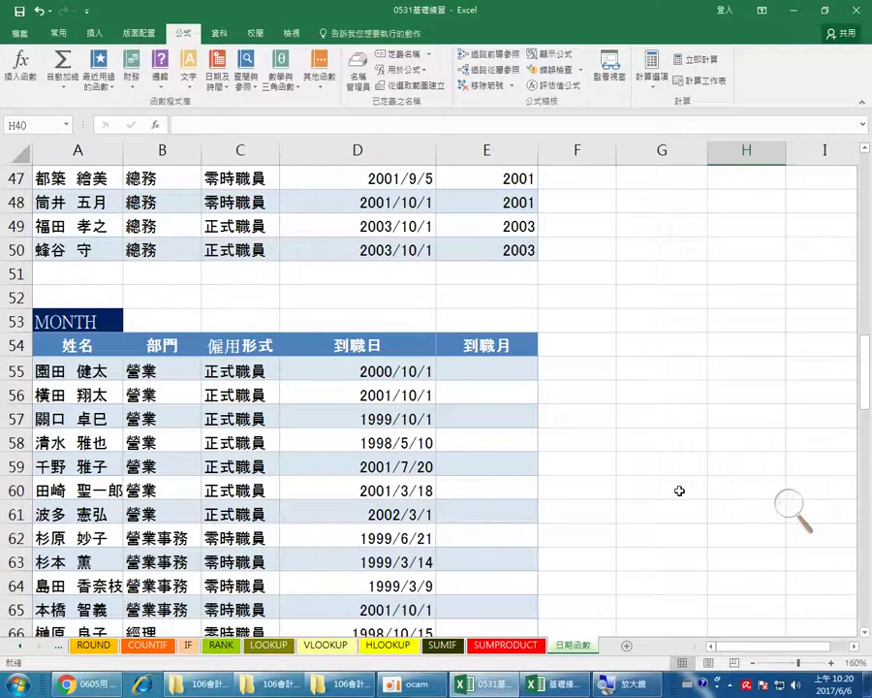
pyautogui.scroll(-2, 674, 488)
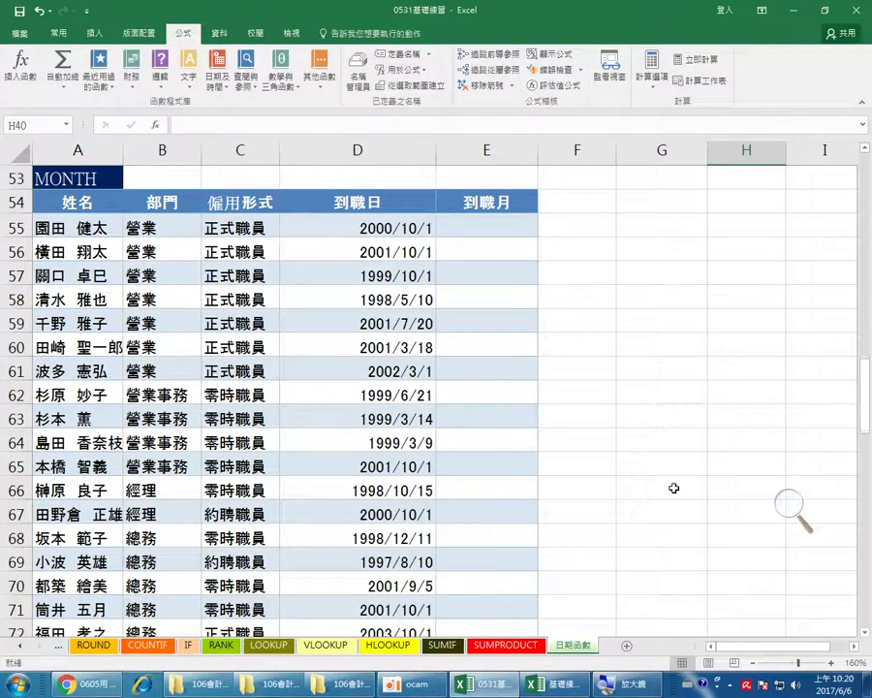
pyautogui.scroll(1, 674, 487)
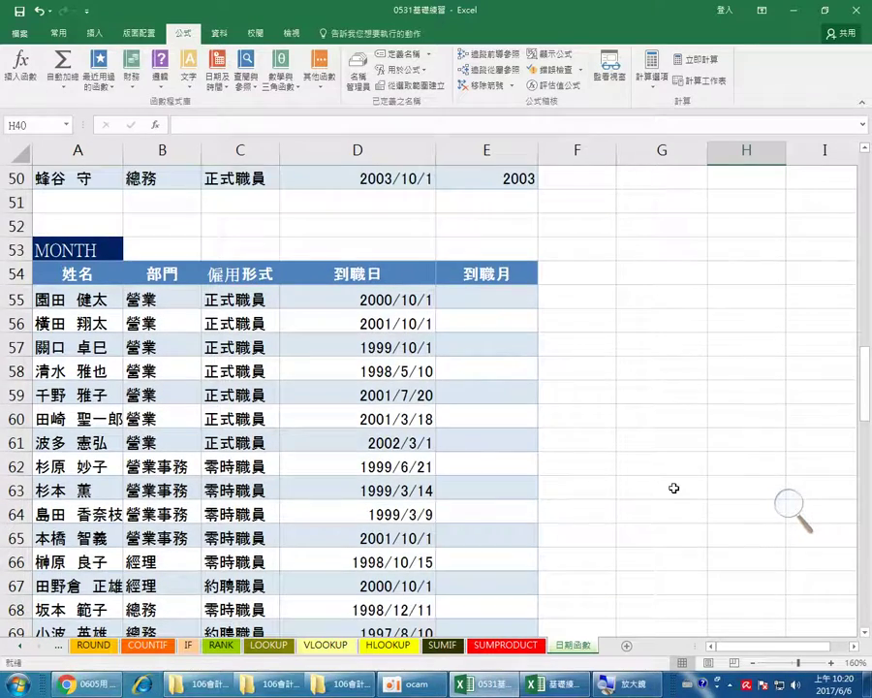
pyautogui.scroll(-1, 674, 488)
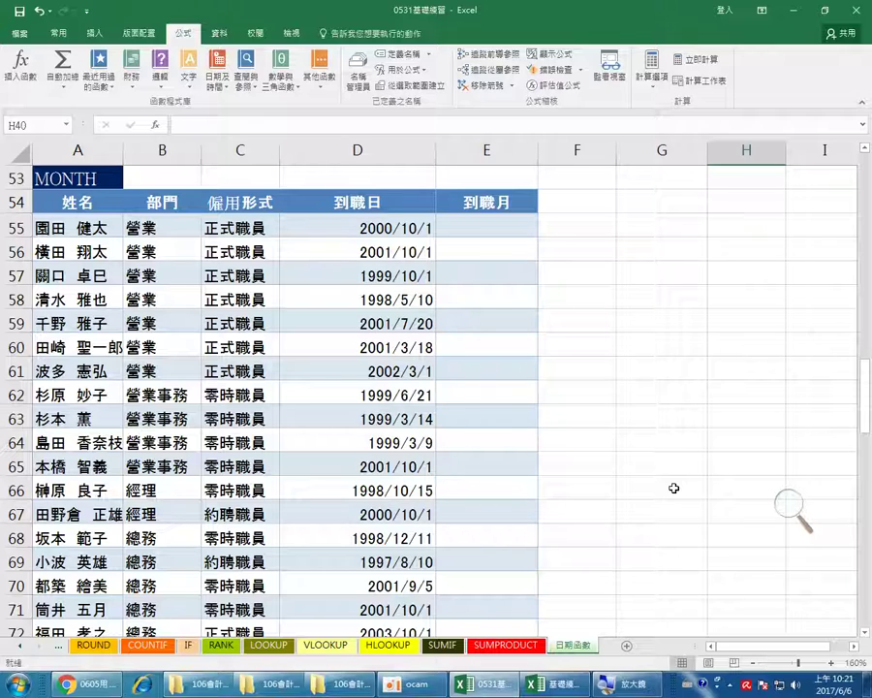
pyautogui.click(484, 228)
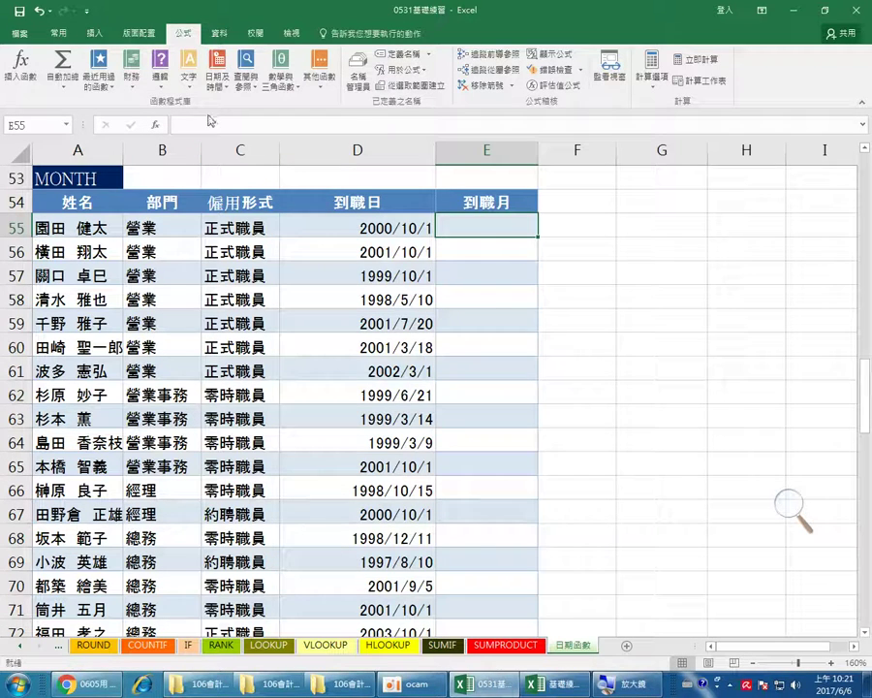
pyautogui.click(215, 86)
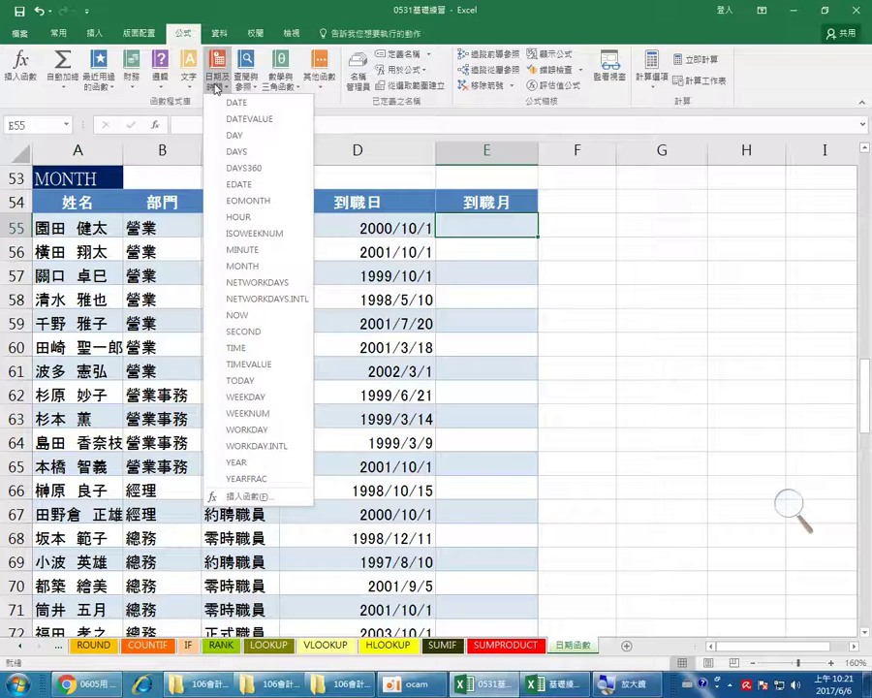
pyautogui.click(242, 266)
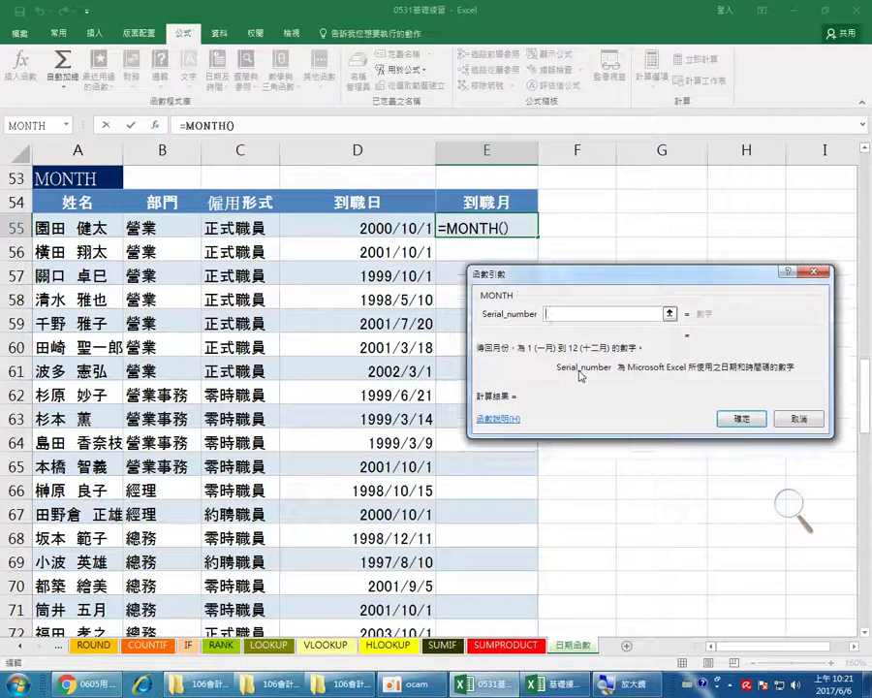
pyautogui.click(369, 226)
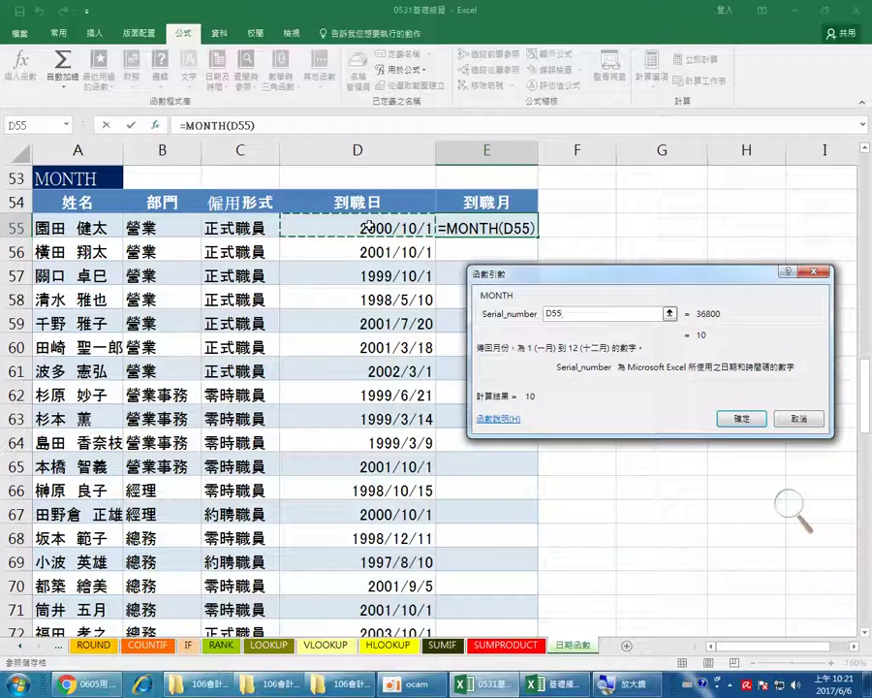
pyautogui.click(741, 417)
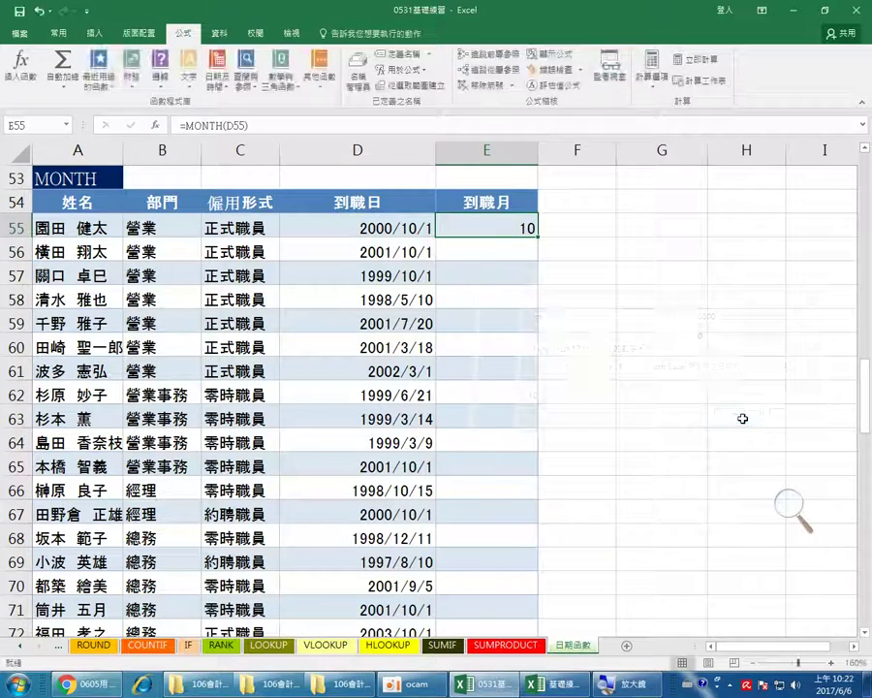
# Copy the MONTH formula from E55 and paste only the formula into E56:E73 of the 到職月 column
pyautogui.rightClick(487, 239)
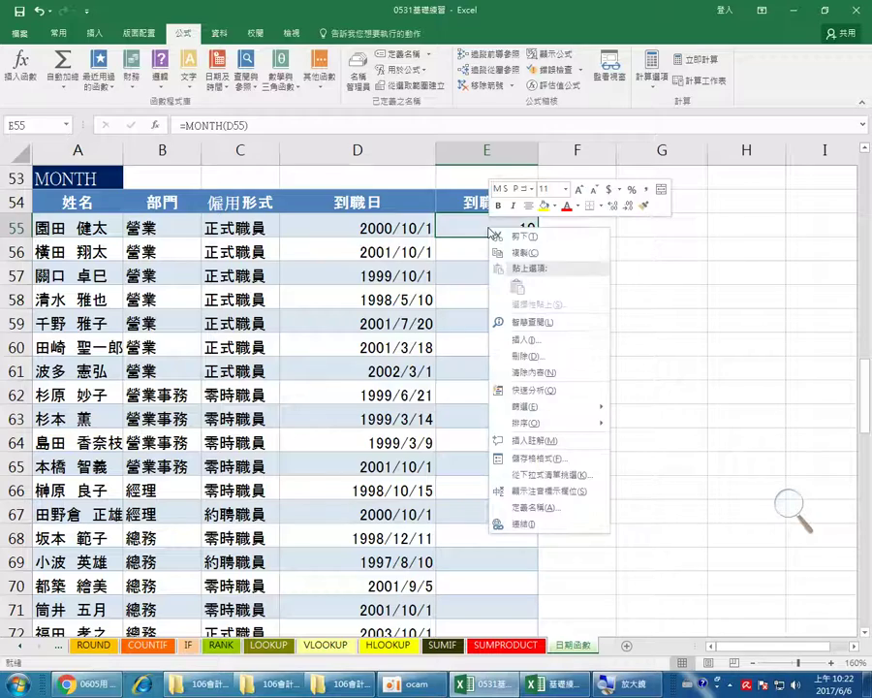
pyautogui.click(506, 249)
pyautogui.scroll(-1, 541, 275)
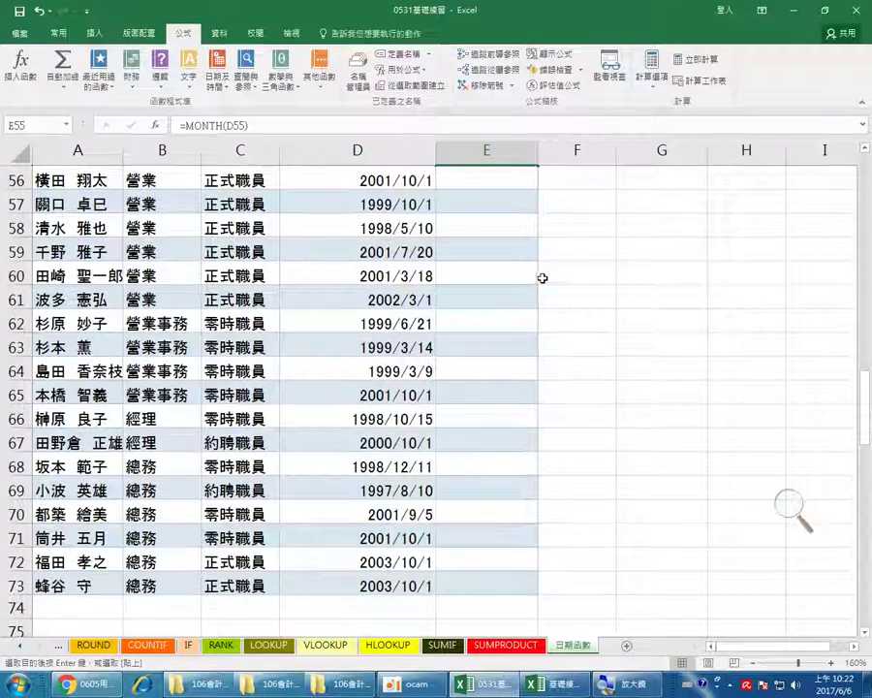
pyautogui.scroll(1, 533, 275)
pyautogui.moveTo(503, 249); pyautogui.dragTo(483, 572)
pyautogui.rightClick(488, 373)
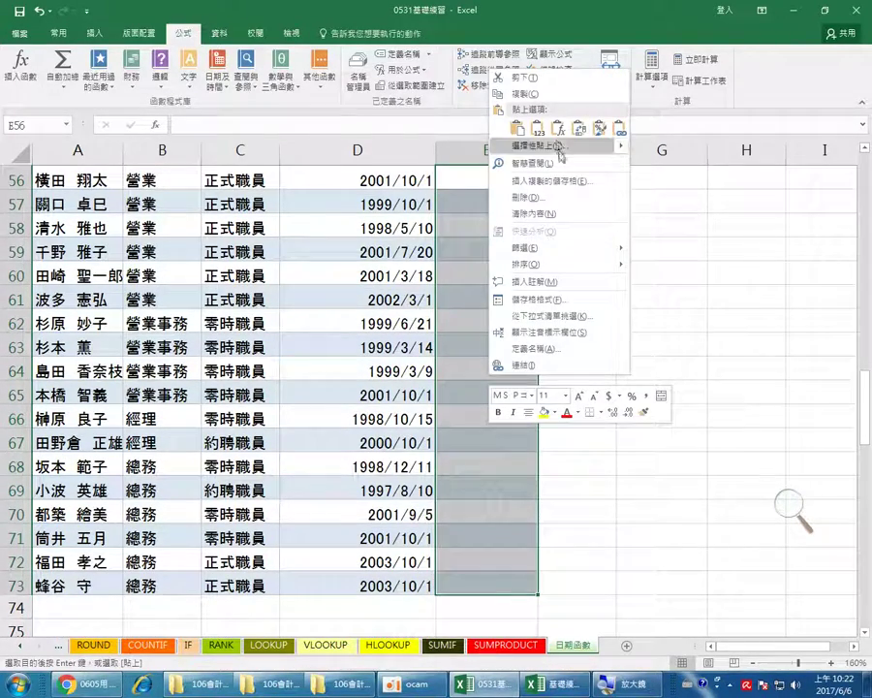
pyautogui.click(558, 128)
pyautogui.click(602, 221)
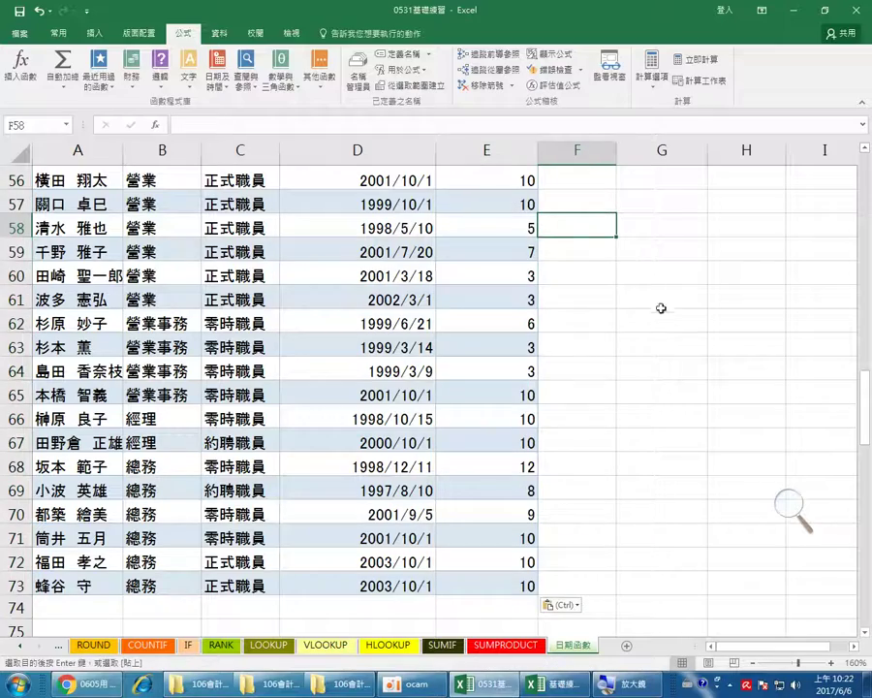
pyautogui.scroll(3, 630, 385)
pyautogui.scroll(-1, 630, 386)
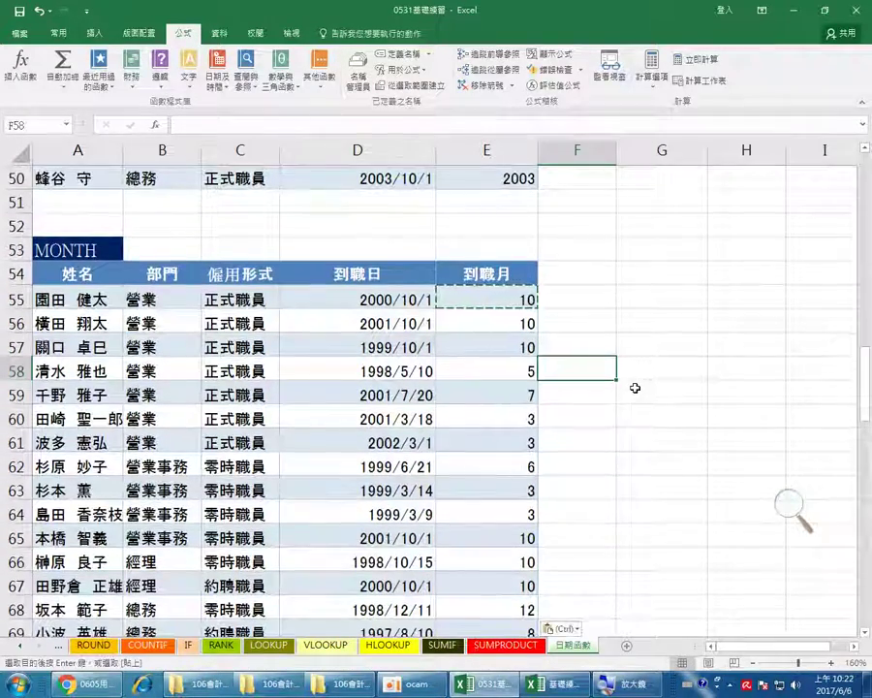
pyautogui.press('Escape')
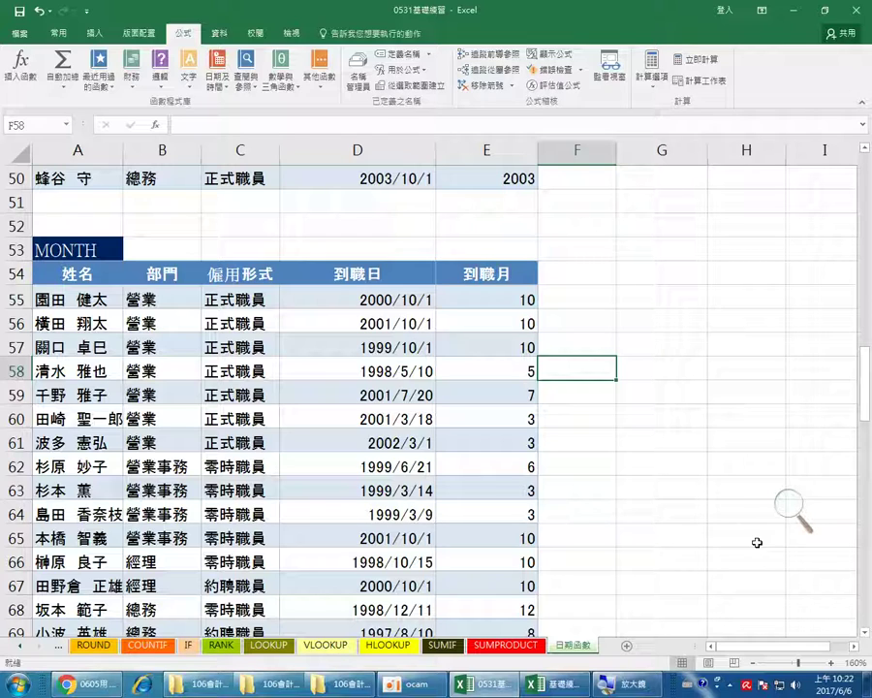
pyautogui.click(407, 685)
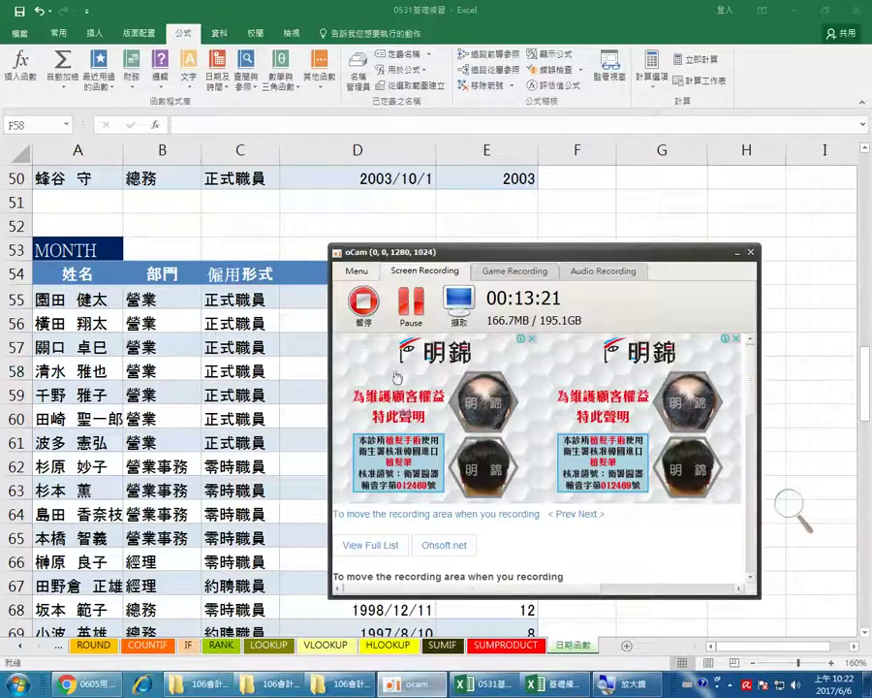